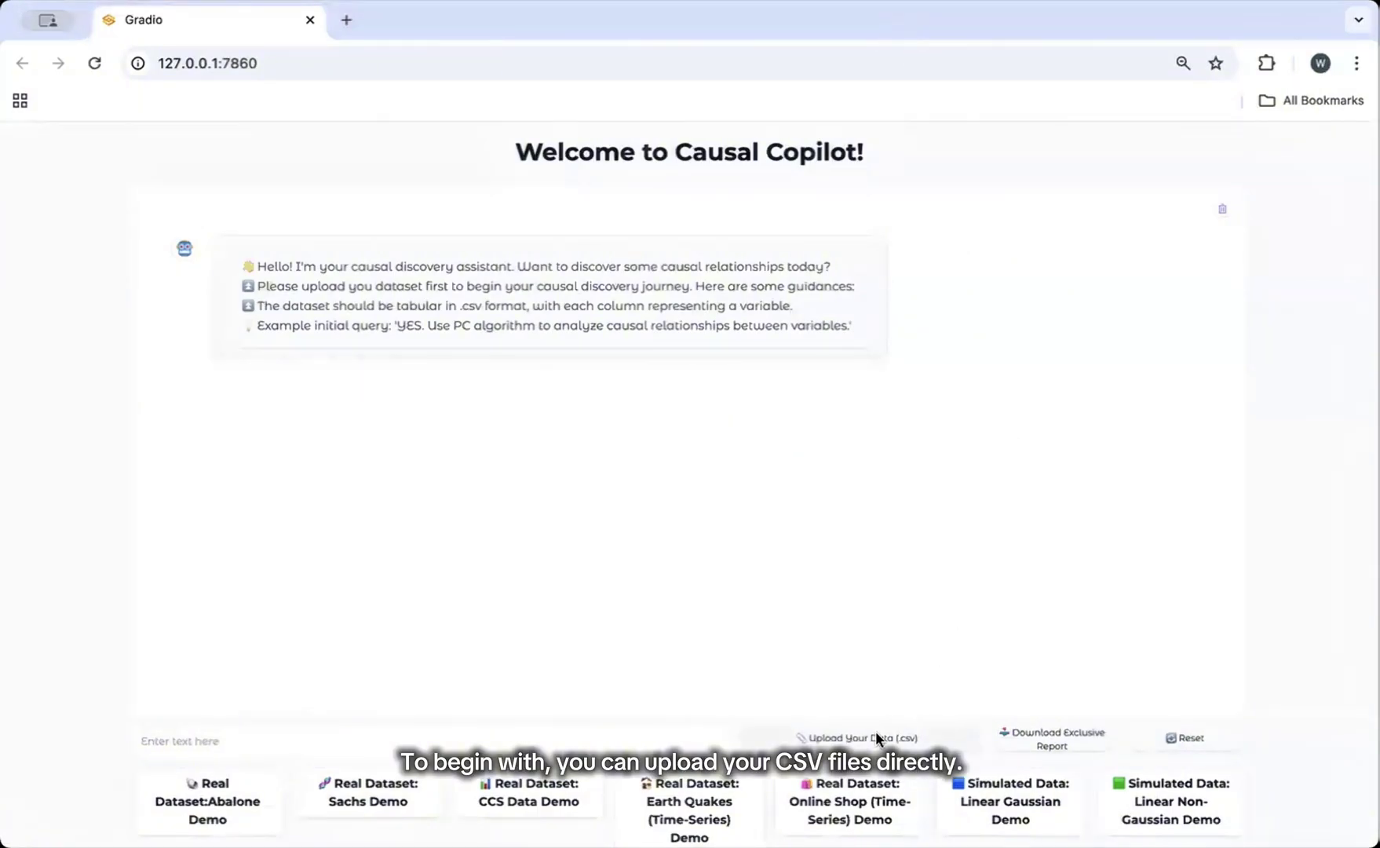
Load the Sachs demo dataset and review its feature list and preliminary data checks
left_click(396, 794)
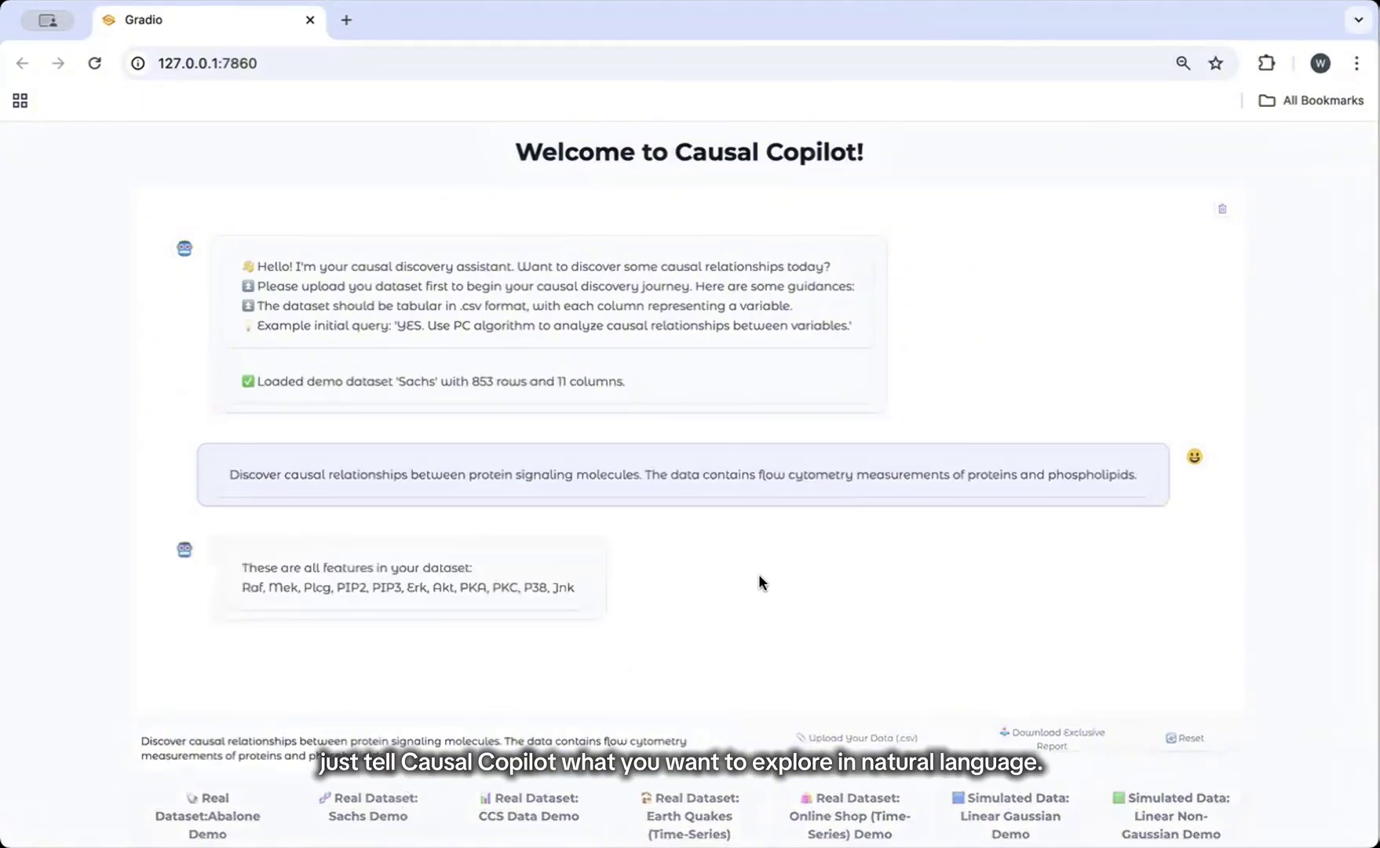
scroll(371, 455, "up", 3)
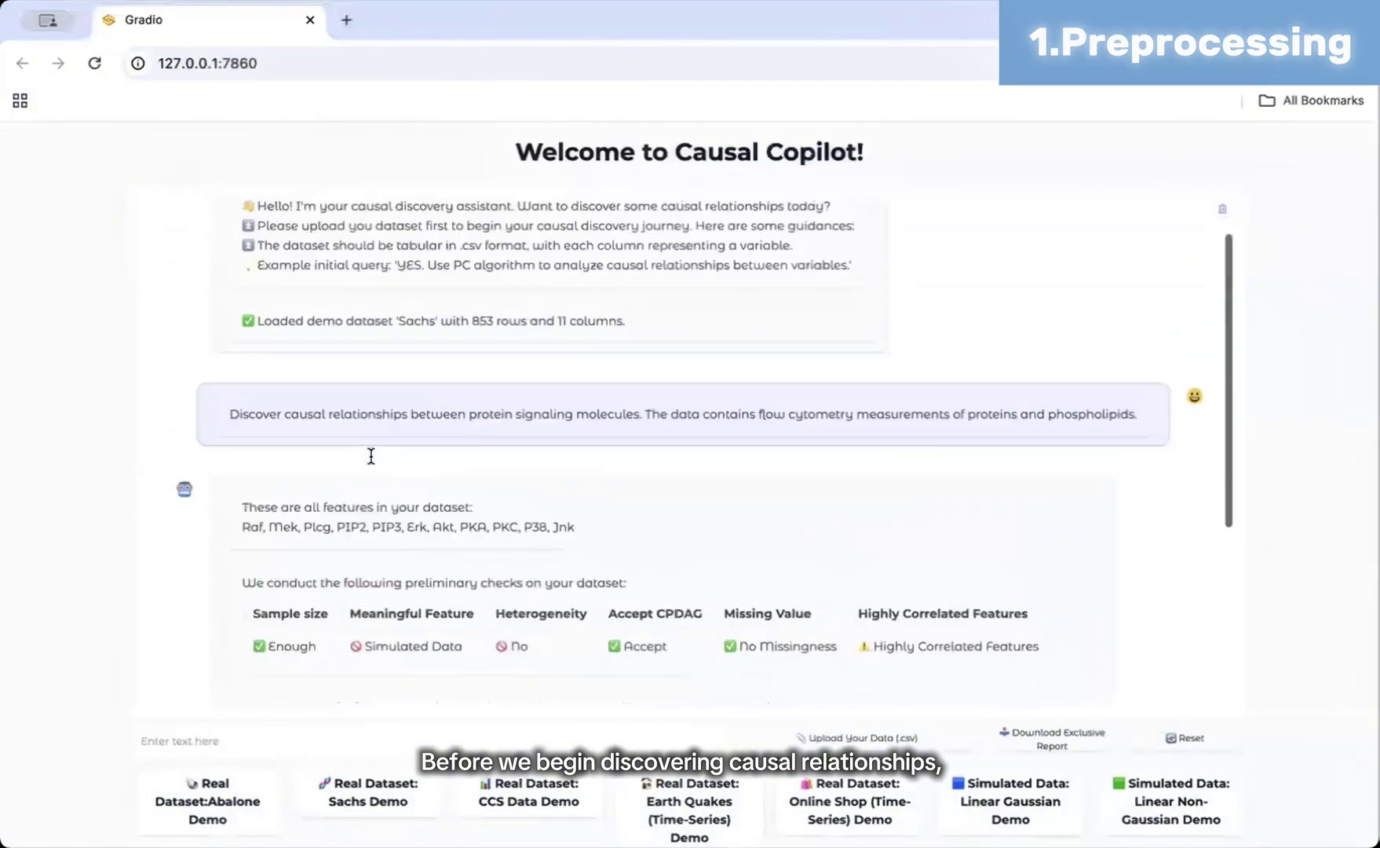
scroll(371, 456, "up", 2)
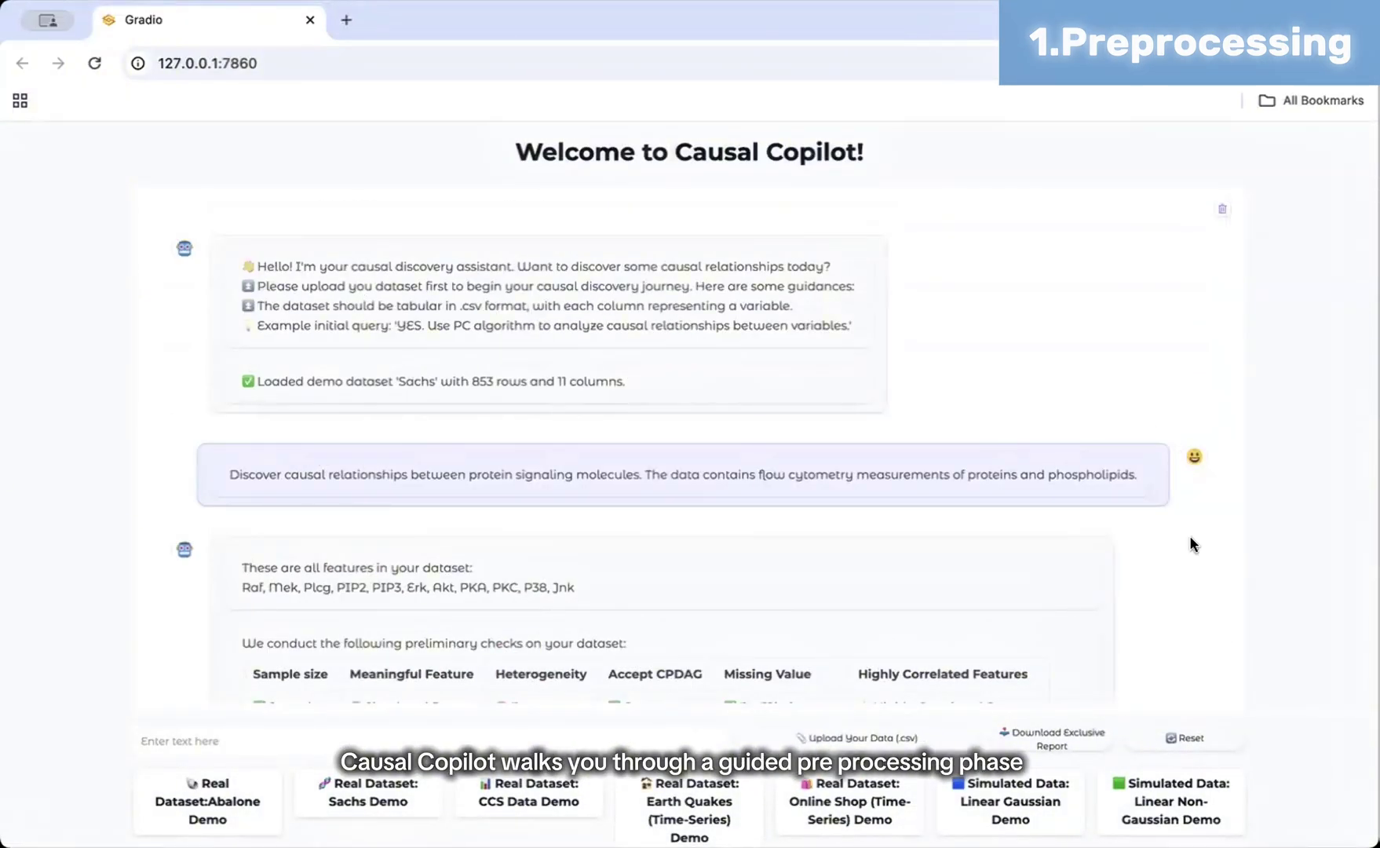
scroll(1177, 563, "down", 4)
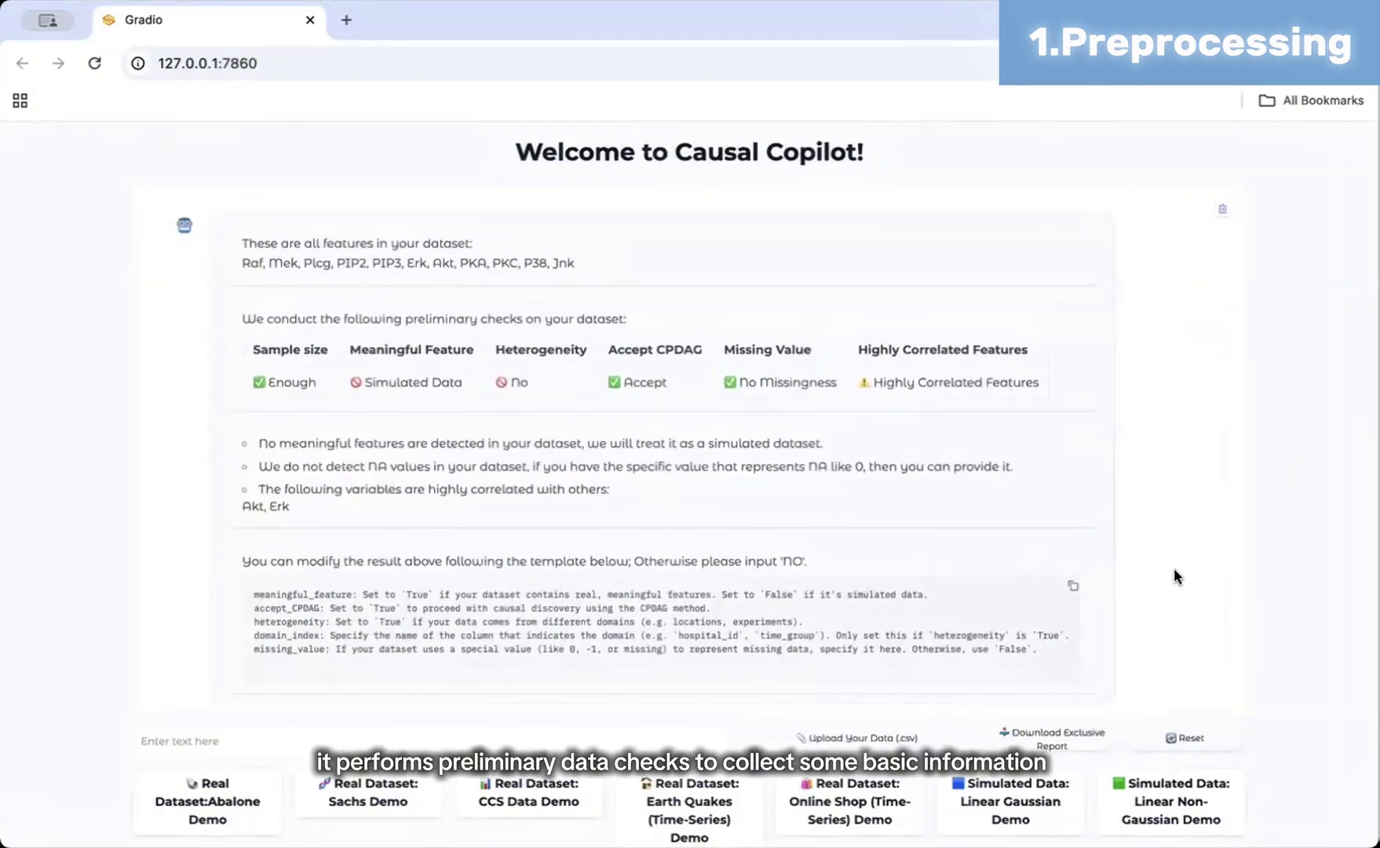
scroll(1176, 580, "down", 1)
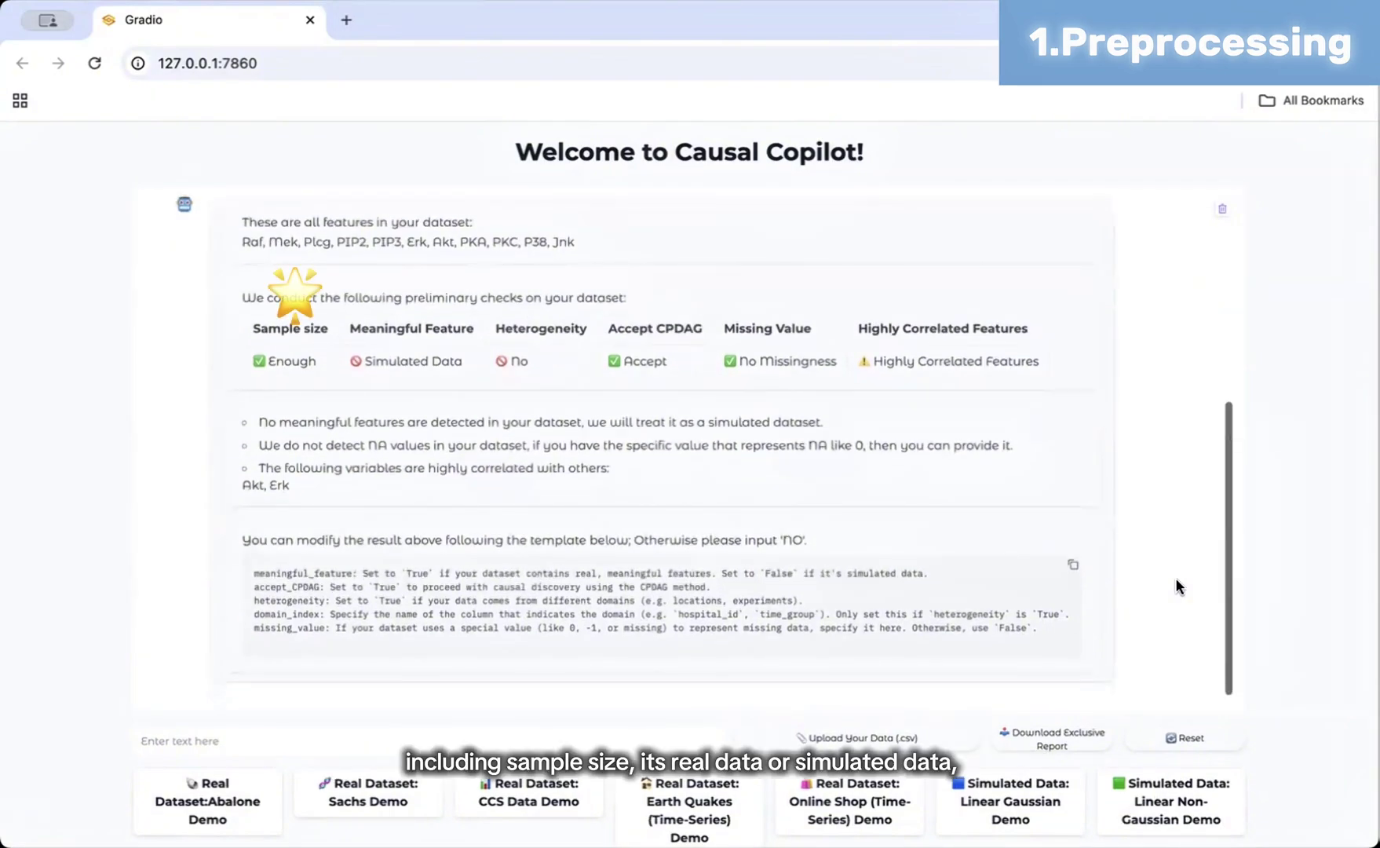
scroll(1175, 579, "up", 1)
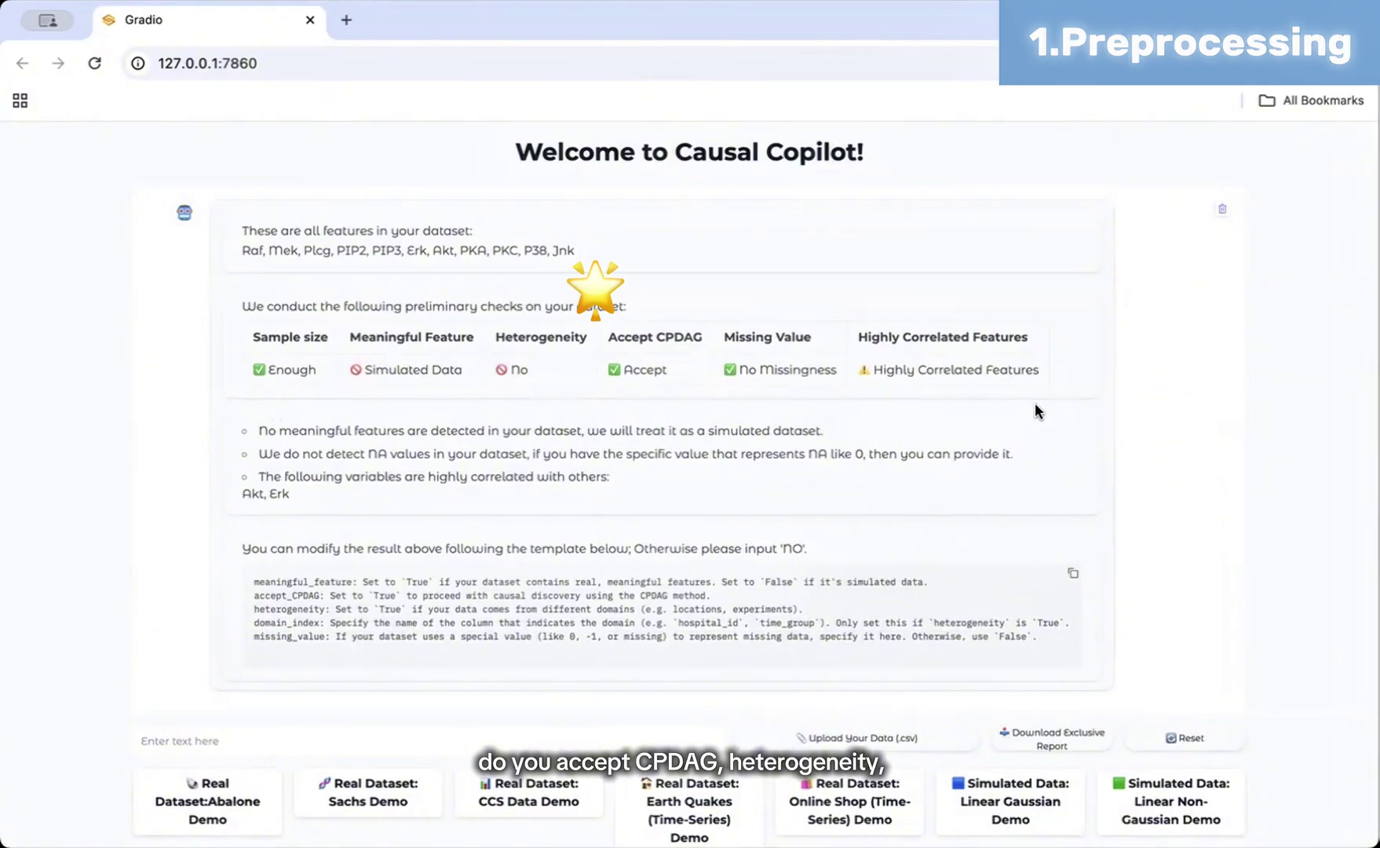
scroll(1164, 484, "down", 1)
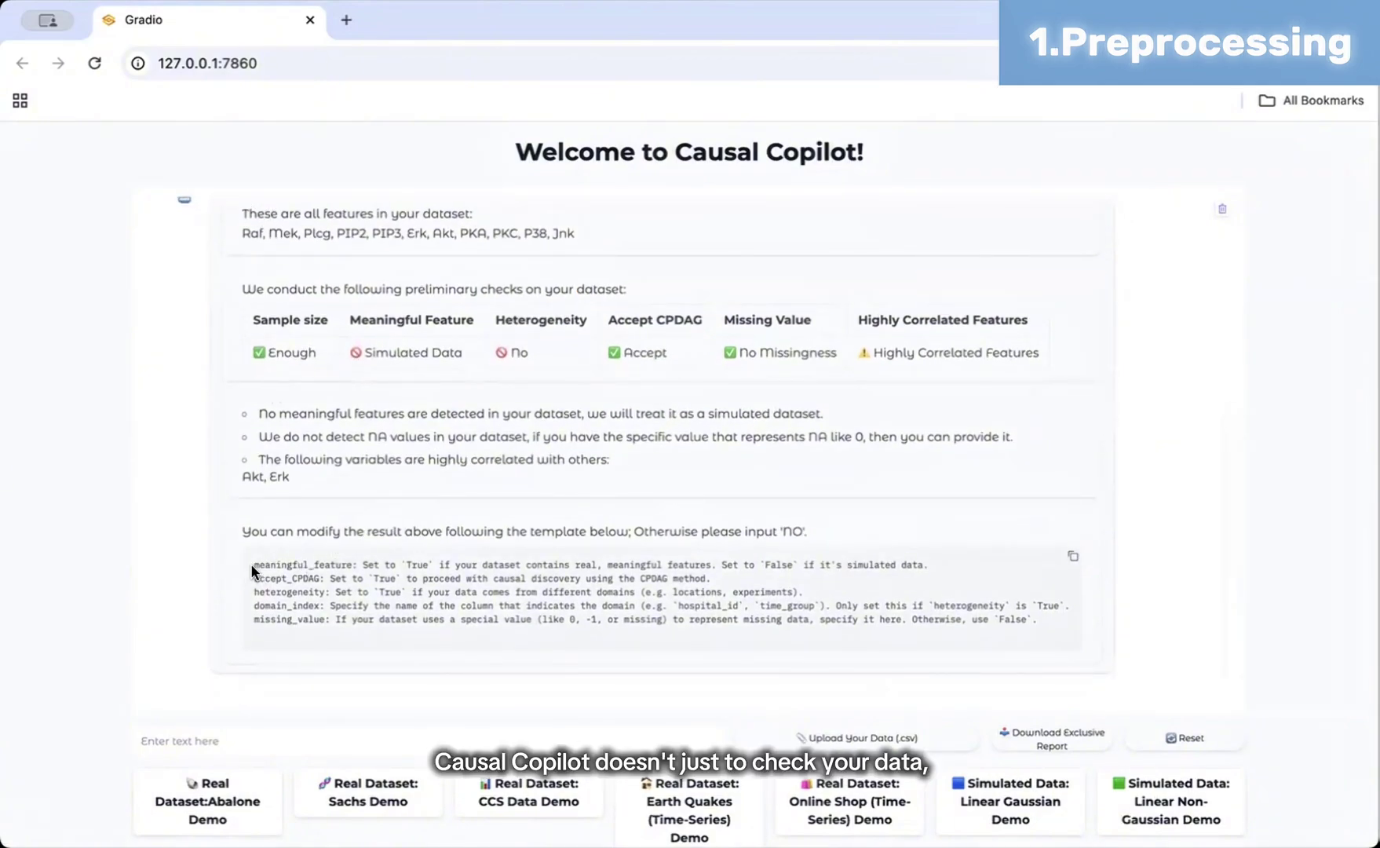
Send the correction 'meaningful_feature: True' using the template key
left_click_drag(253, 566, 362, 566)
key("ctrl+c")
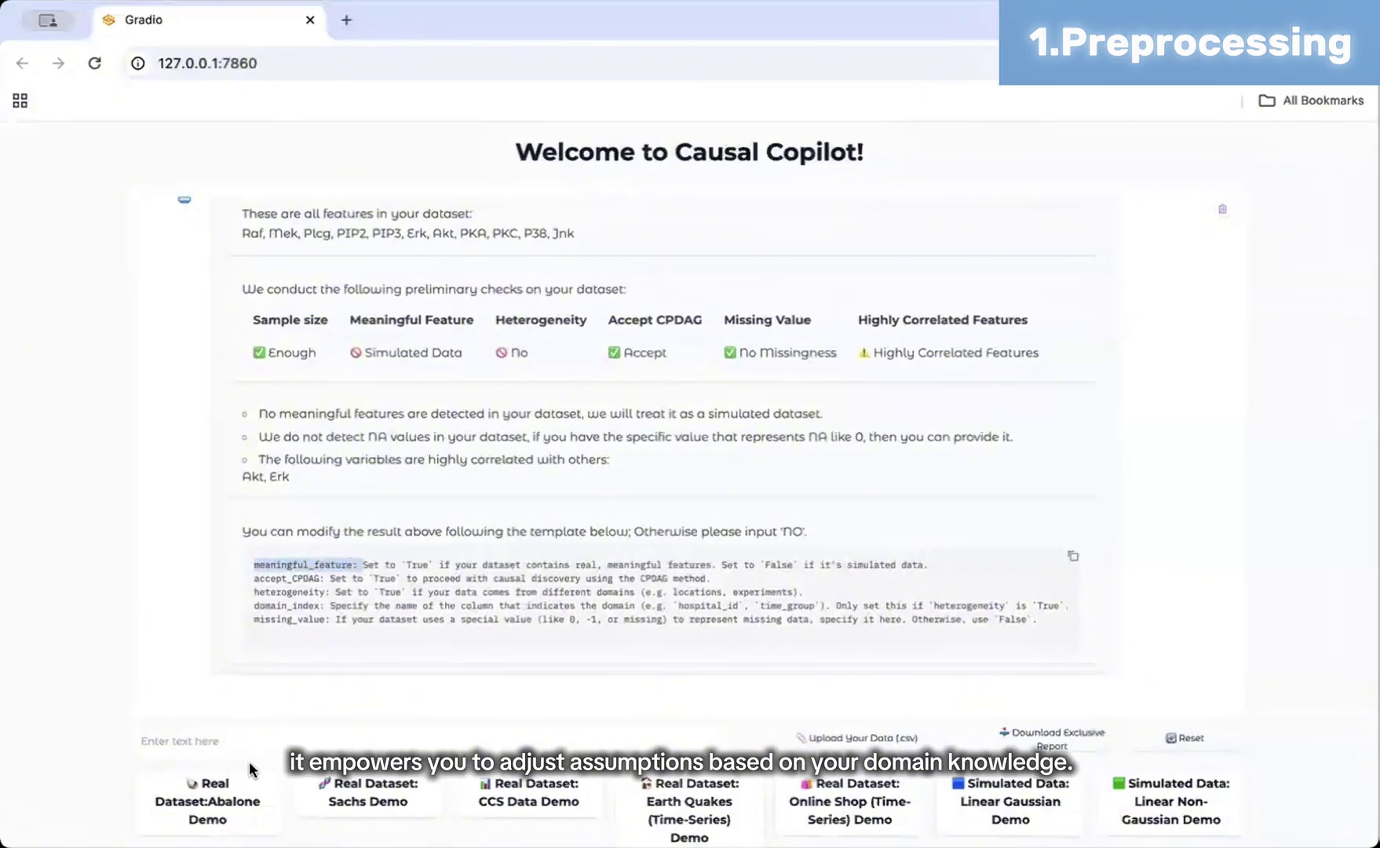
left_click(234, 743)
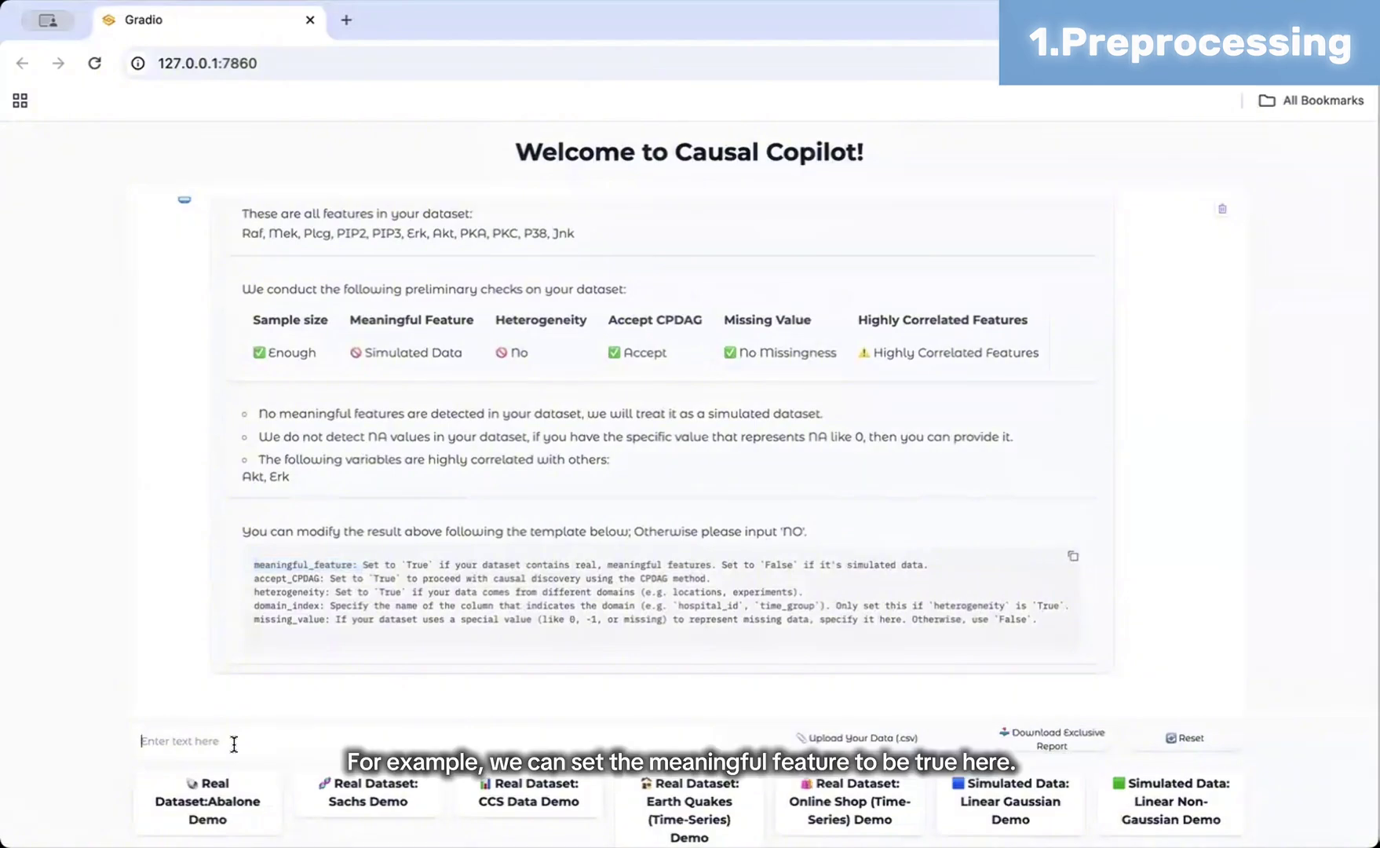
key("ctrl+v")
type("True")
key("Return")
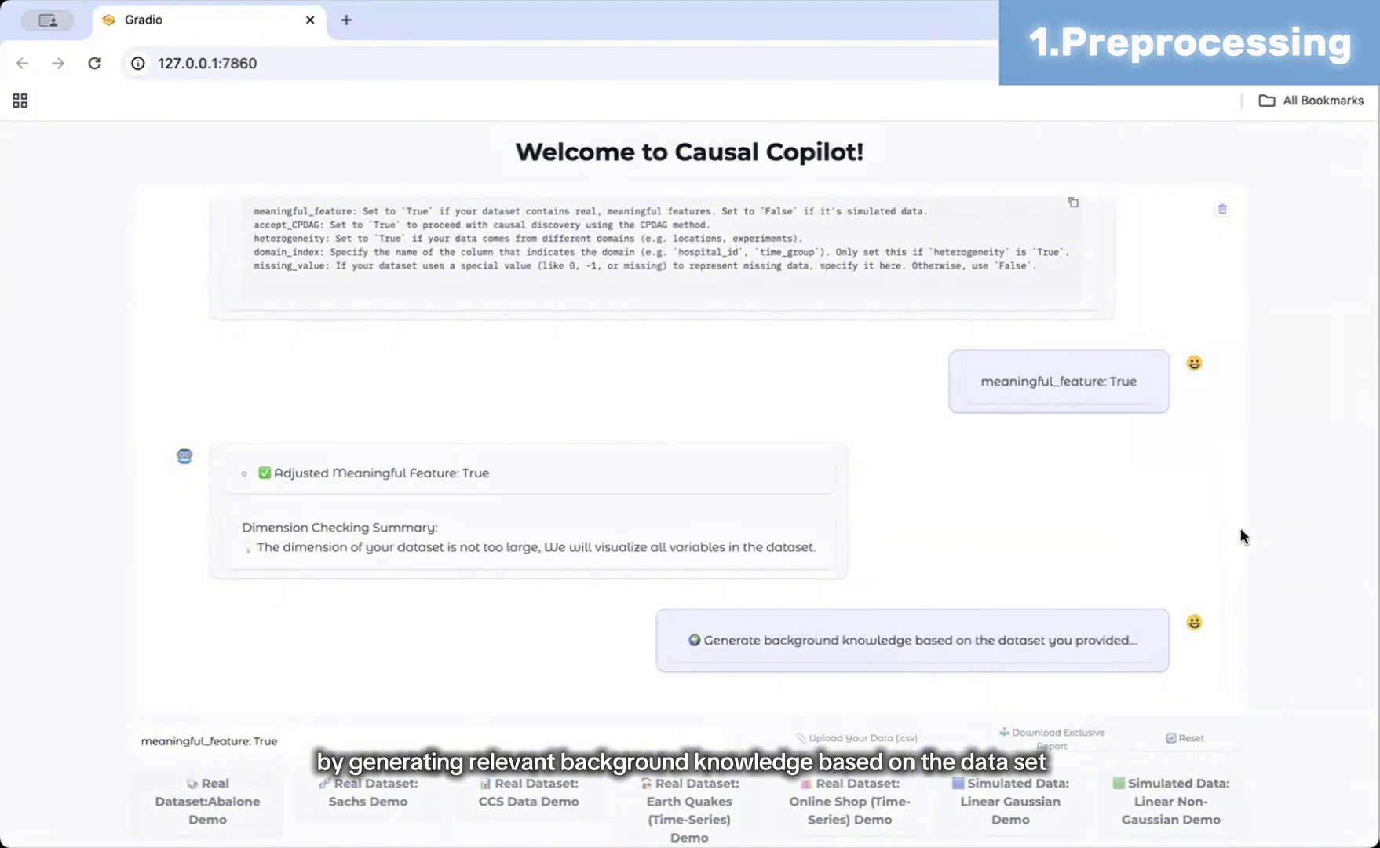
Review the variable explanations and possible causal relations, then reply 'no' to extra background knowledge
scroll(1145, 429, "up", 10)
scroll(1135, 402, "down", 3)
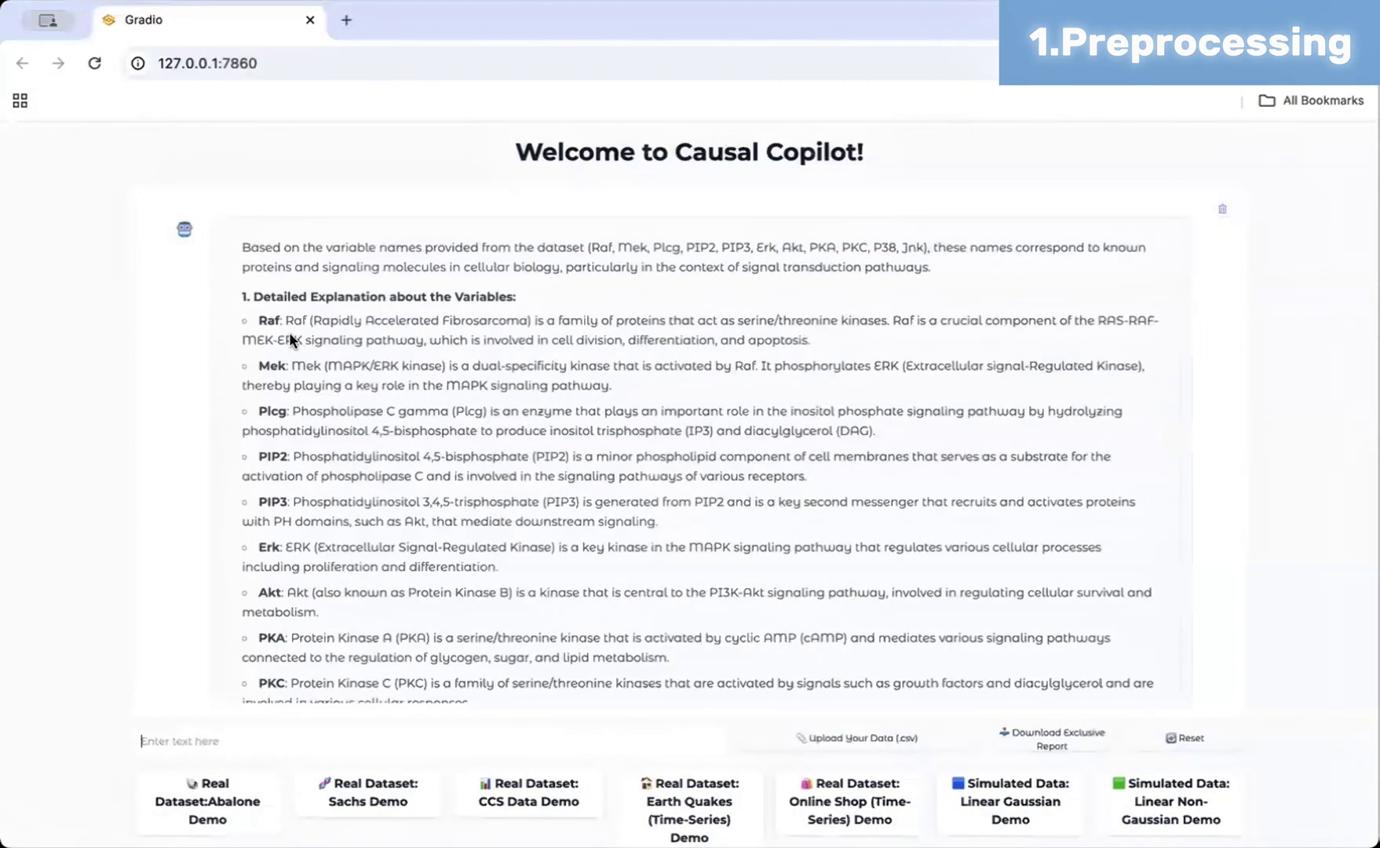
left_click_drag(253, 297, 523, 304)
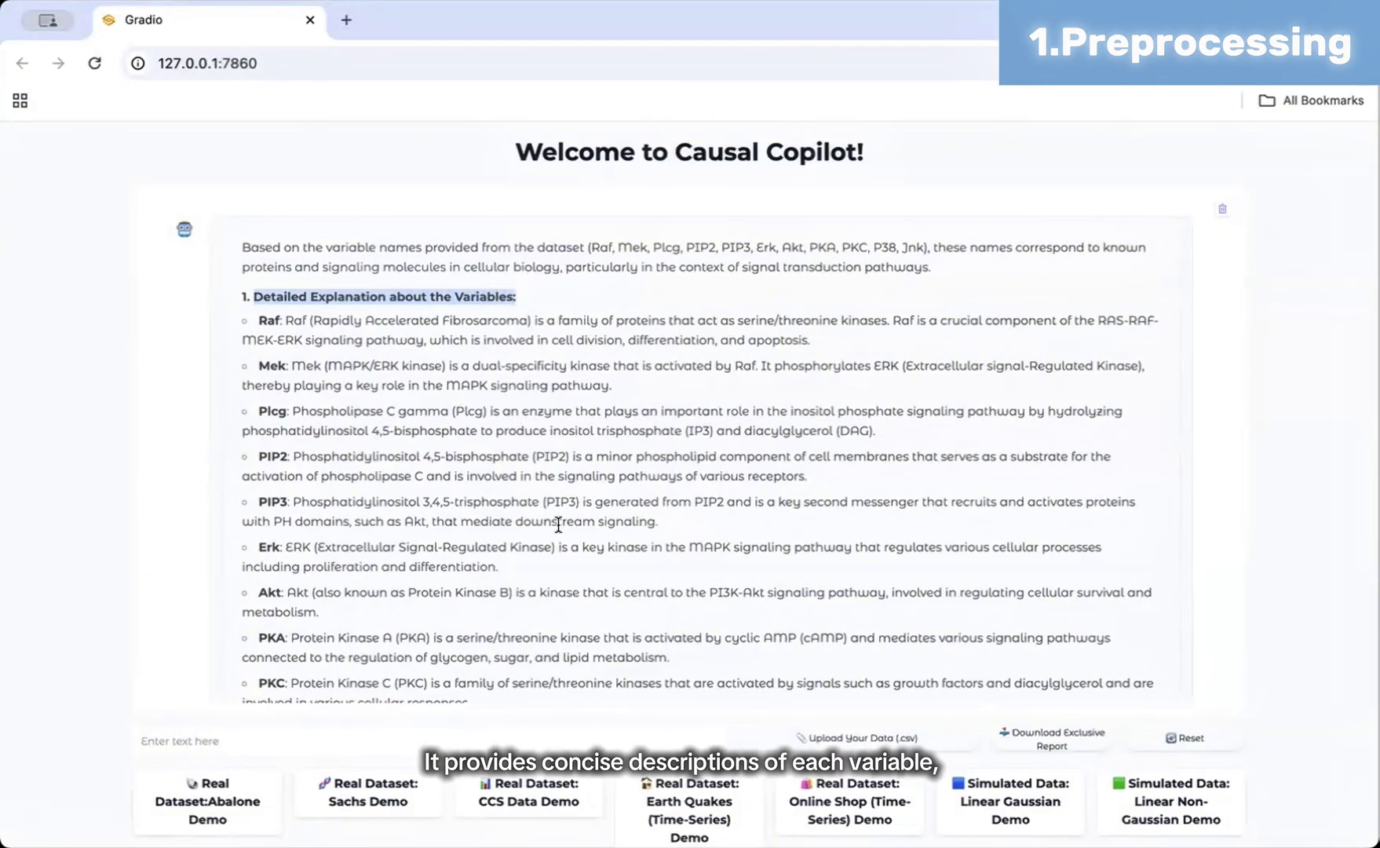
scroll(556, 522, "down", 4)
scroll(557, 531, "down", 3)
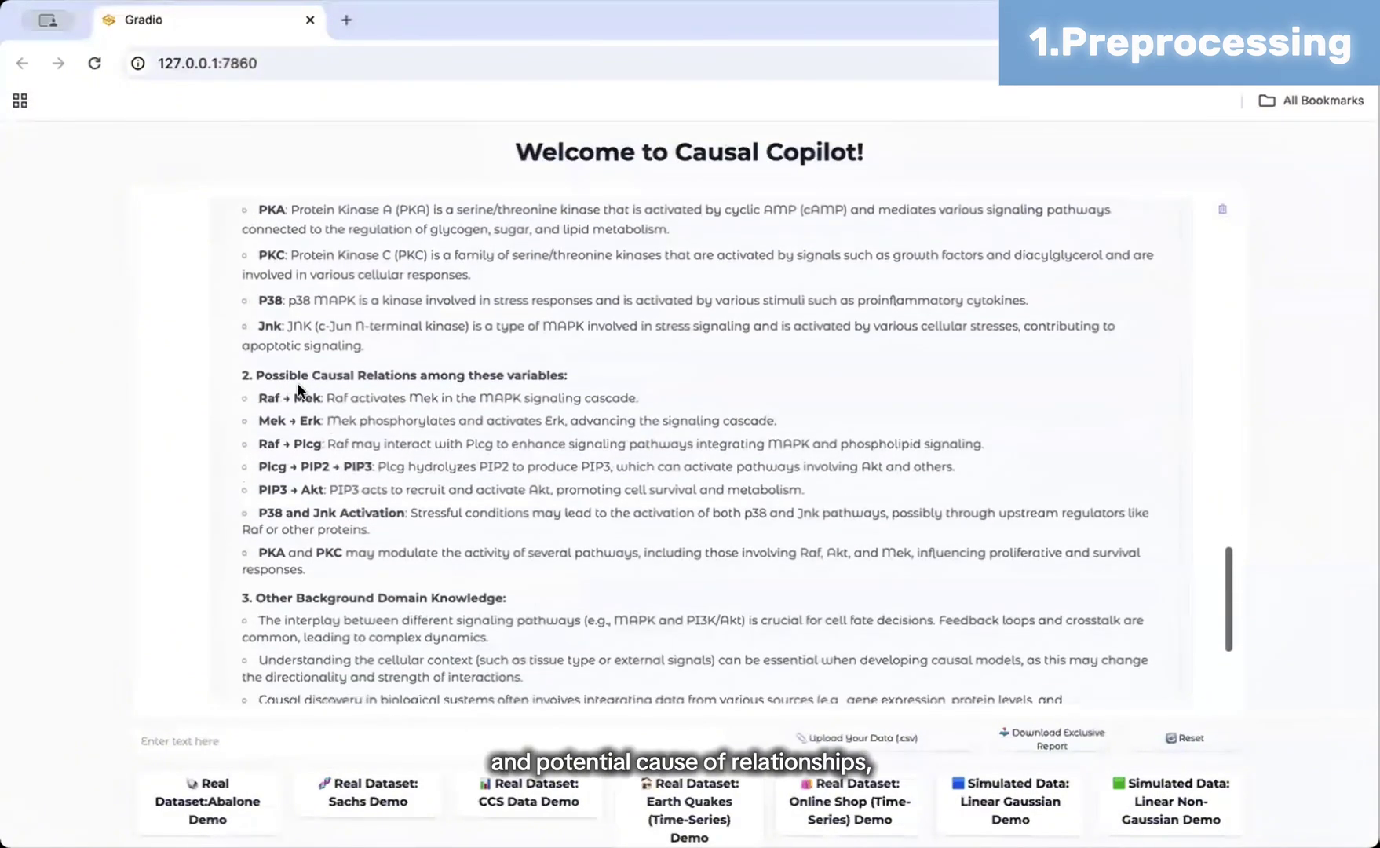
left_click_drag(256, 375, 578, 379)
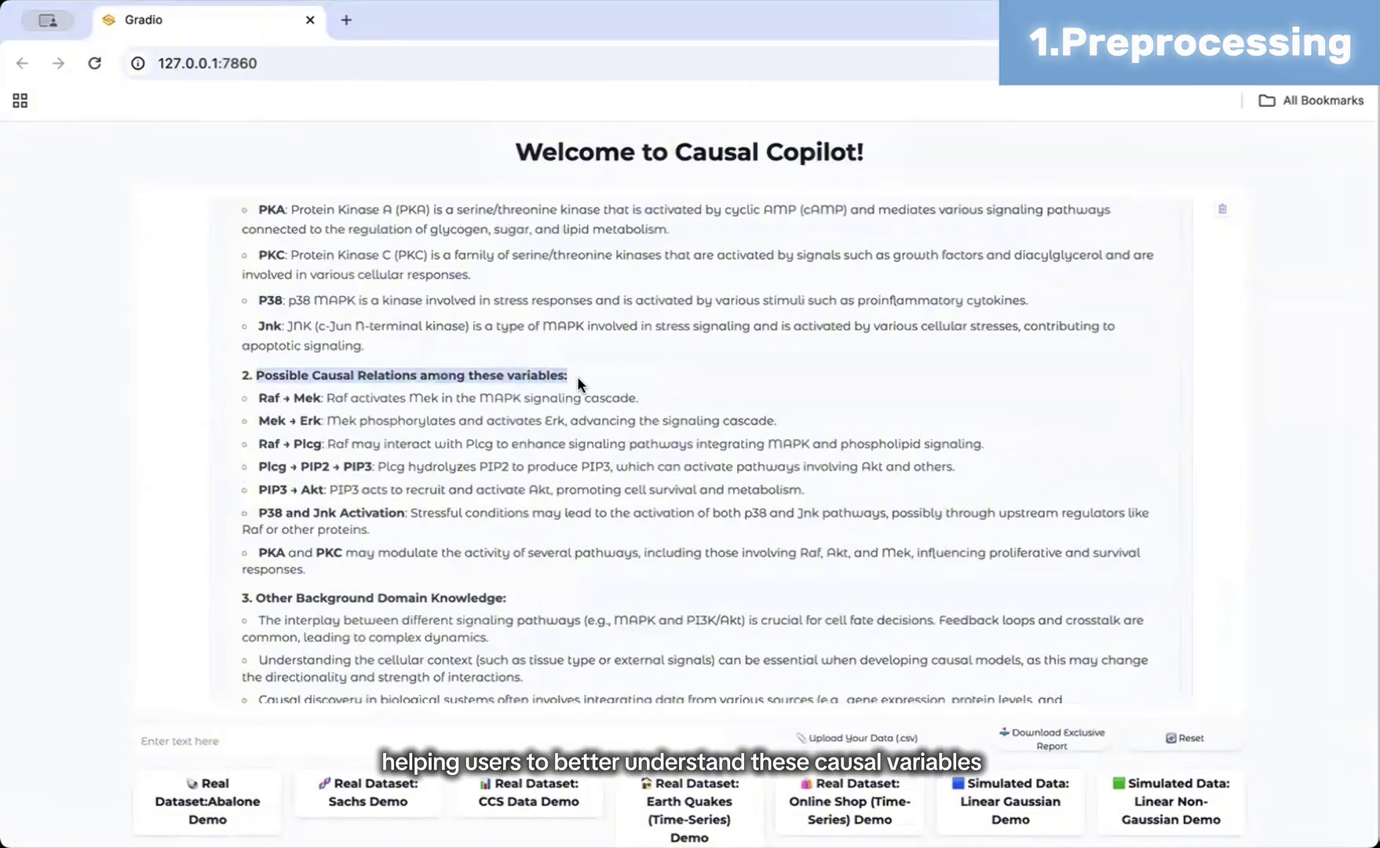
scroll(1027, 535, "down", 4)
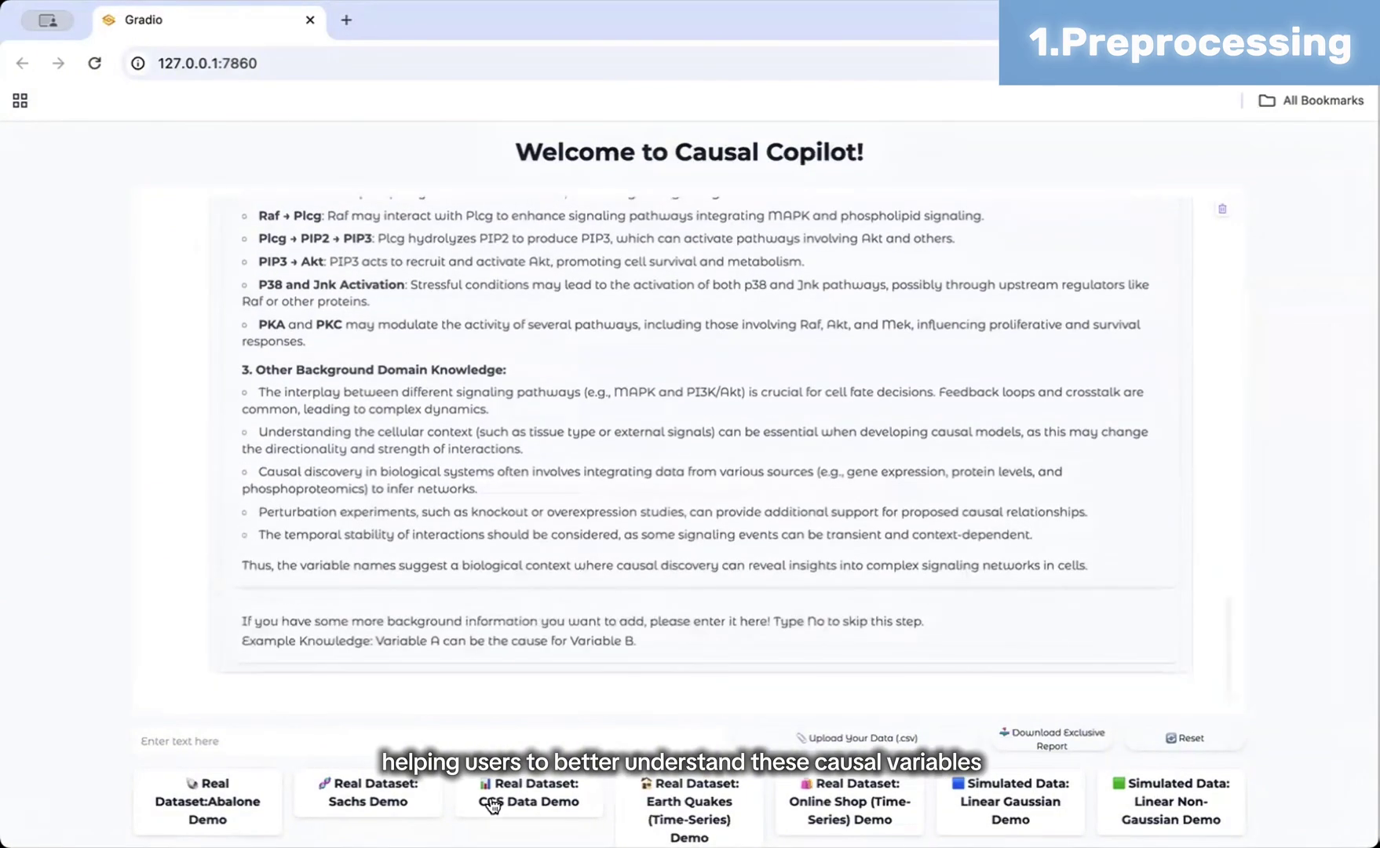
type("n")
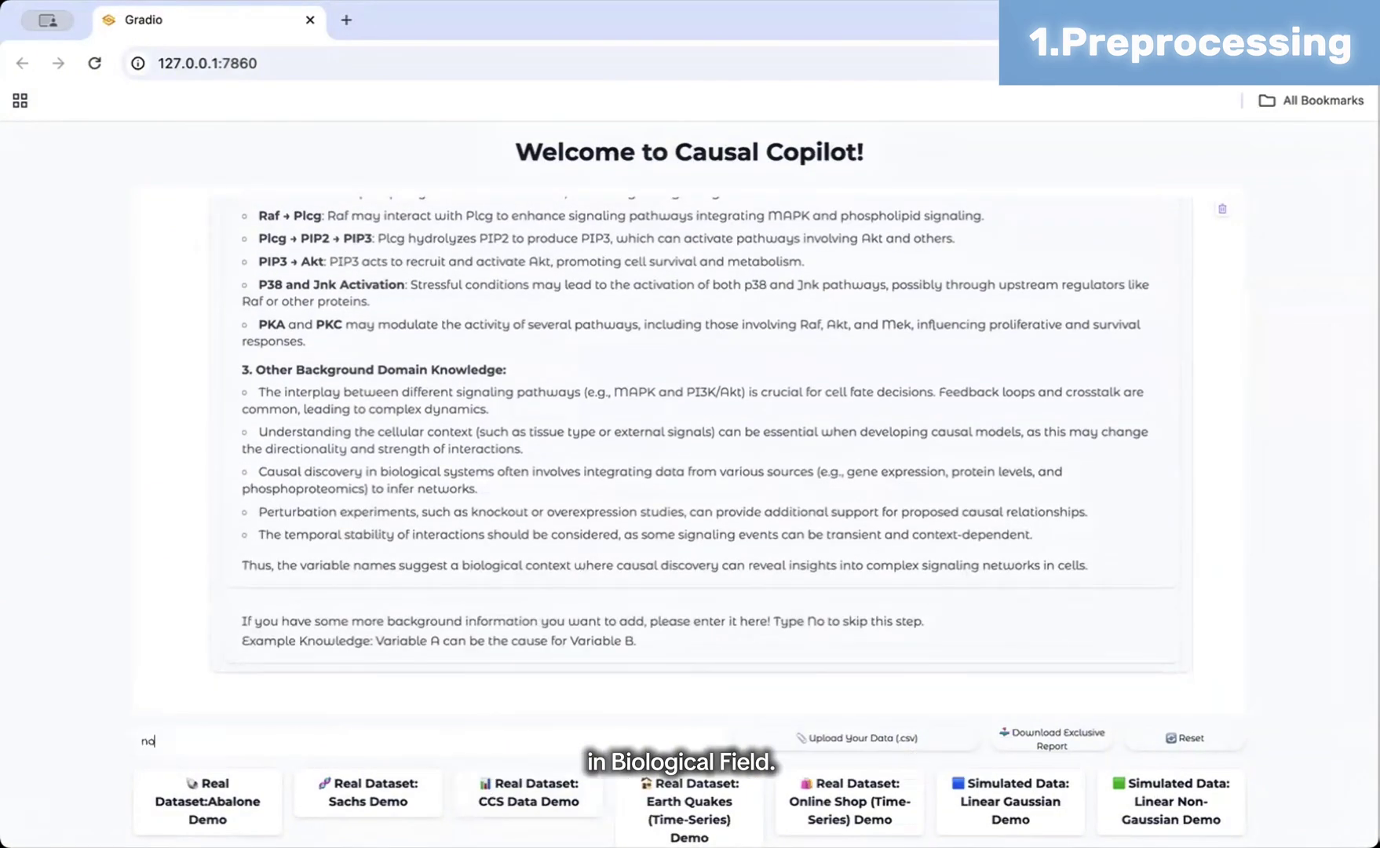
type("o")
key("Return")
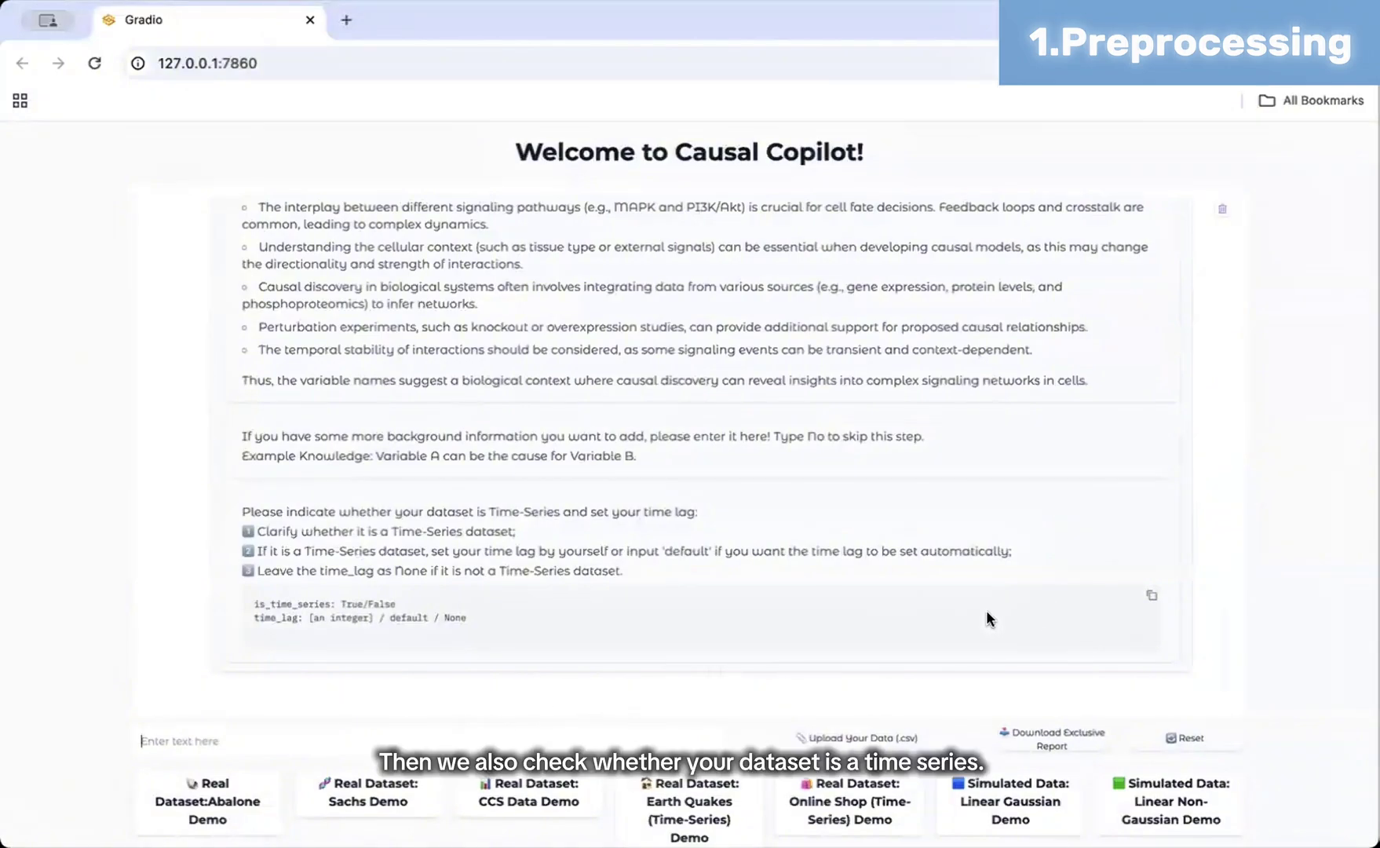
Answer the time-series question with 'is_time_series: False'
left_click_drag(490, 512, 560, 511)
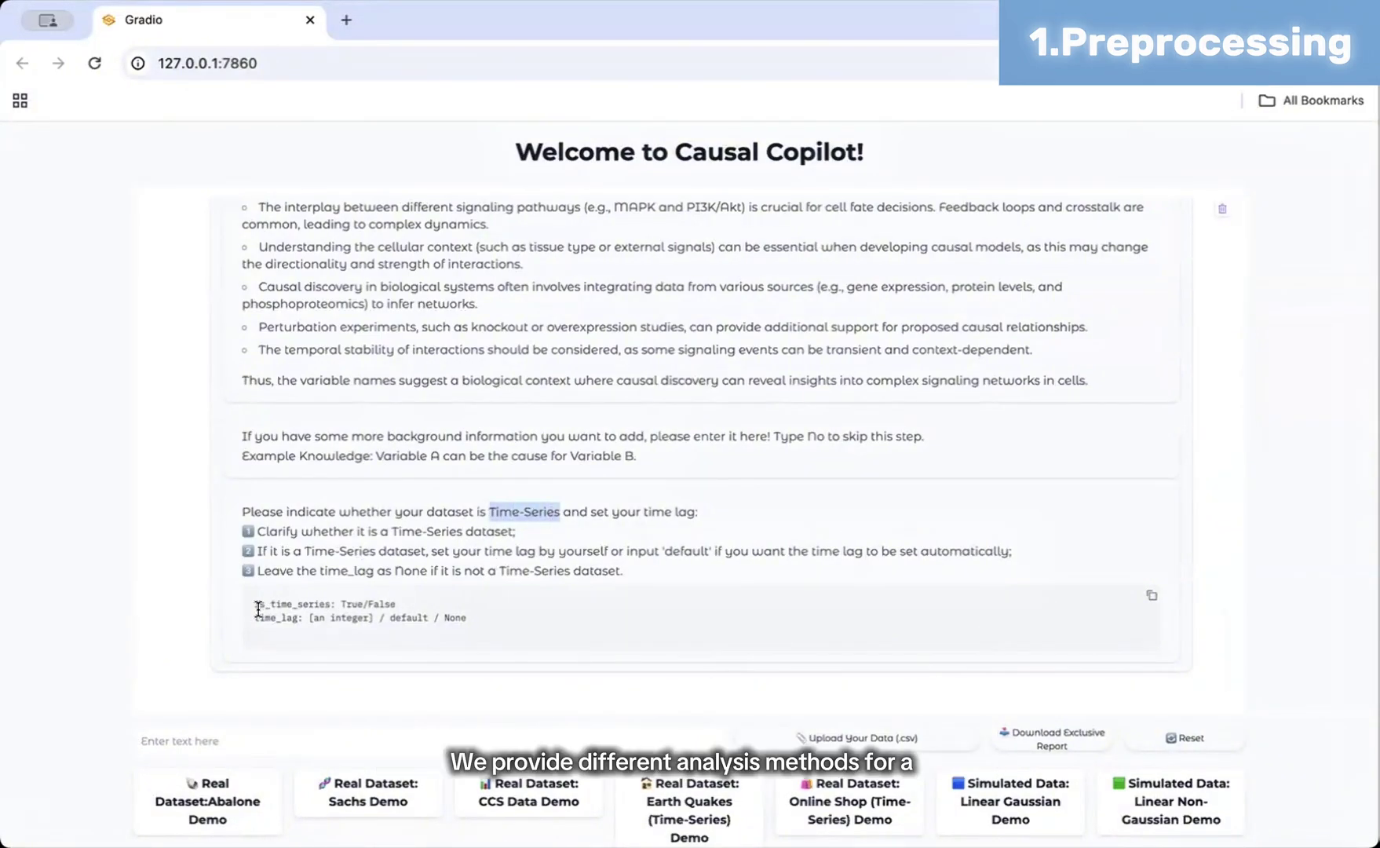
left_click_drag(254, 604, 340, 604)
key("super+c")
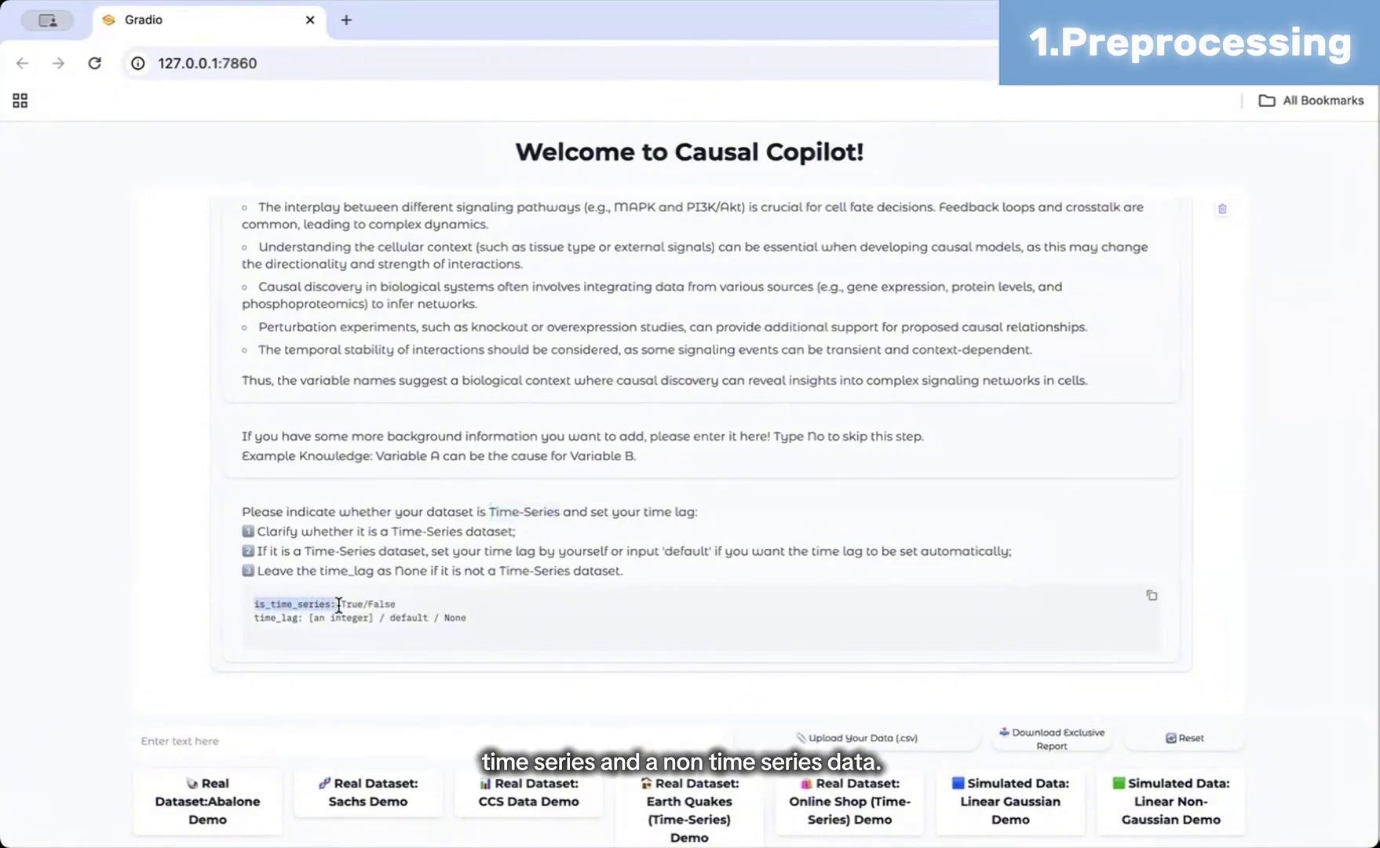
left_click(288, 738)
key("super+v")
type("False")
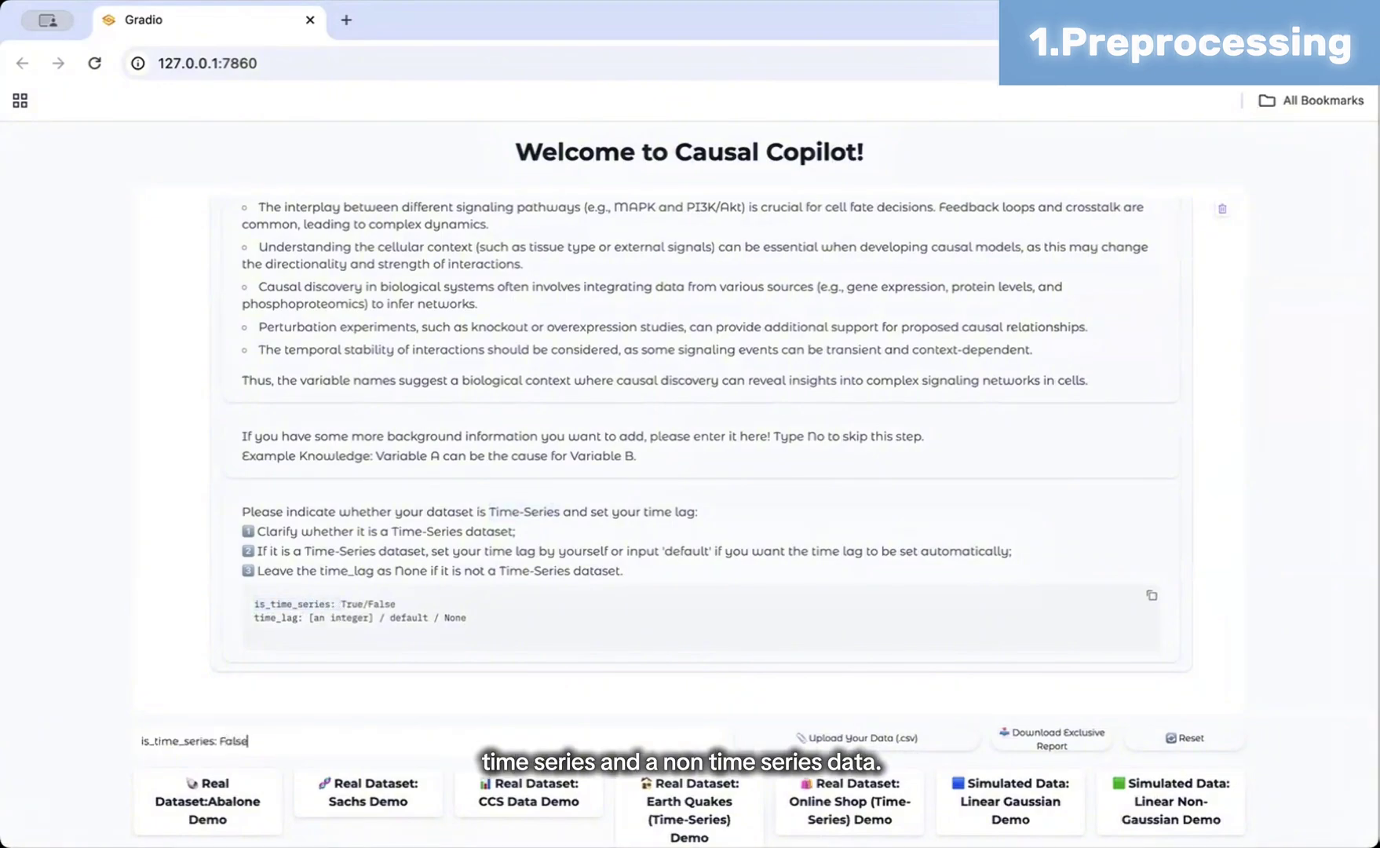
key("Return")
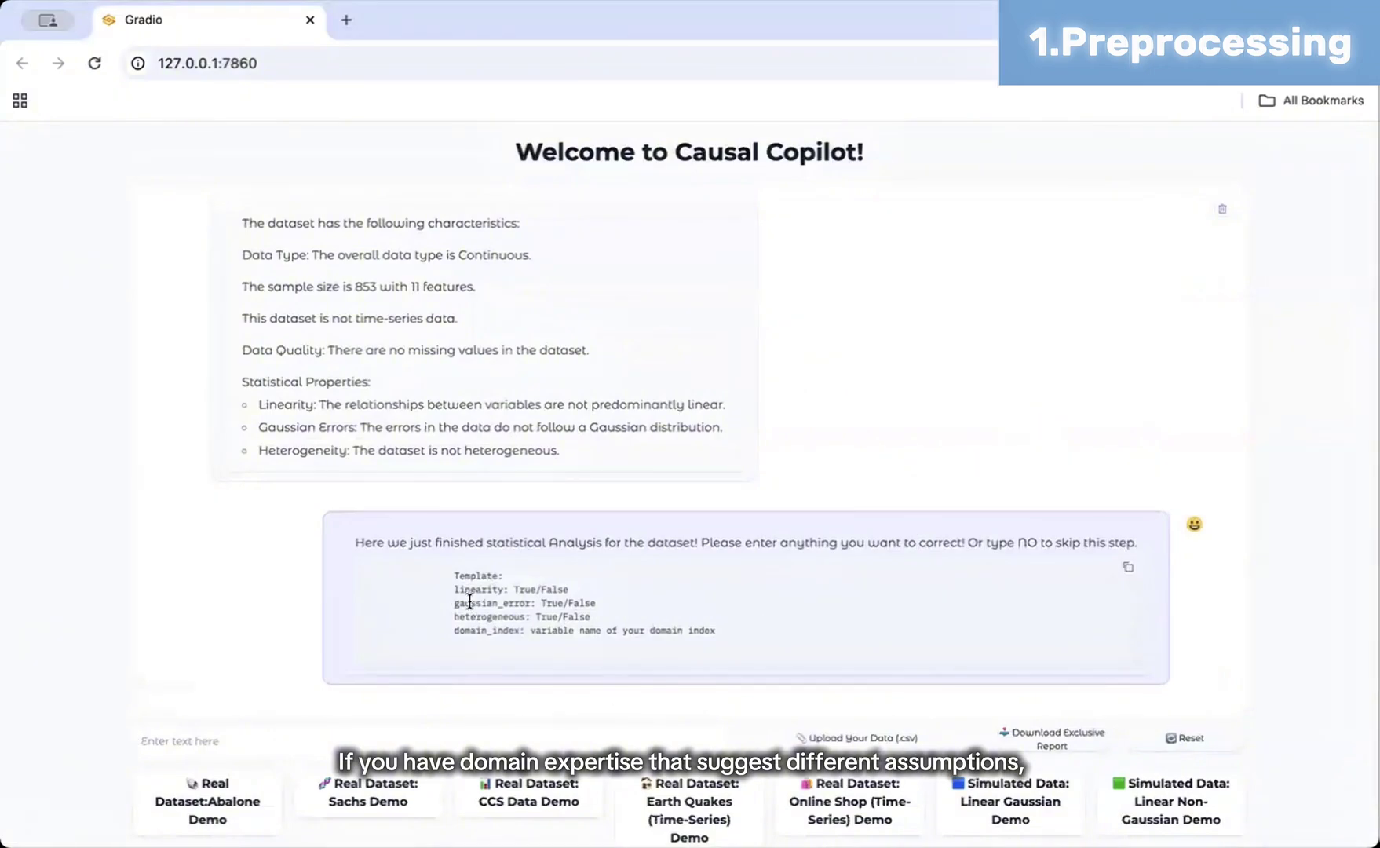
Send the statistical correction 'linearity: true'
left_click_drag(453, 590, 518, 591)
key("ctrl+c")
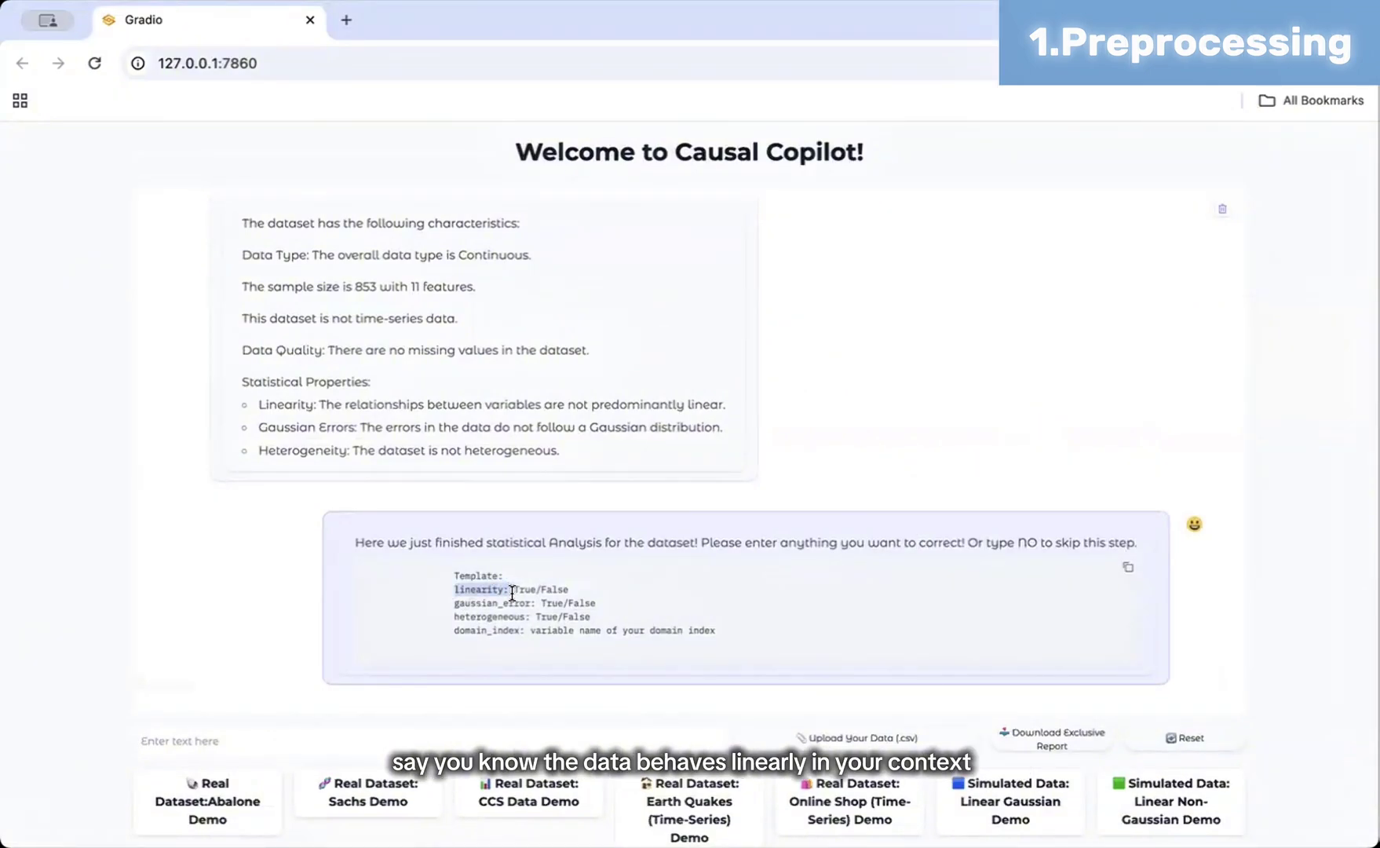
left_click(329, 736)
key("ctrl+v")
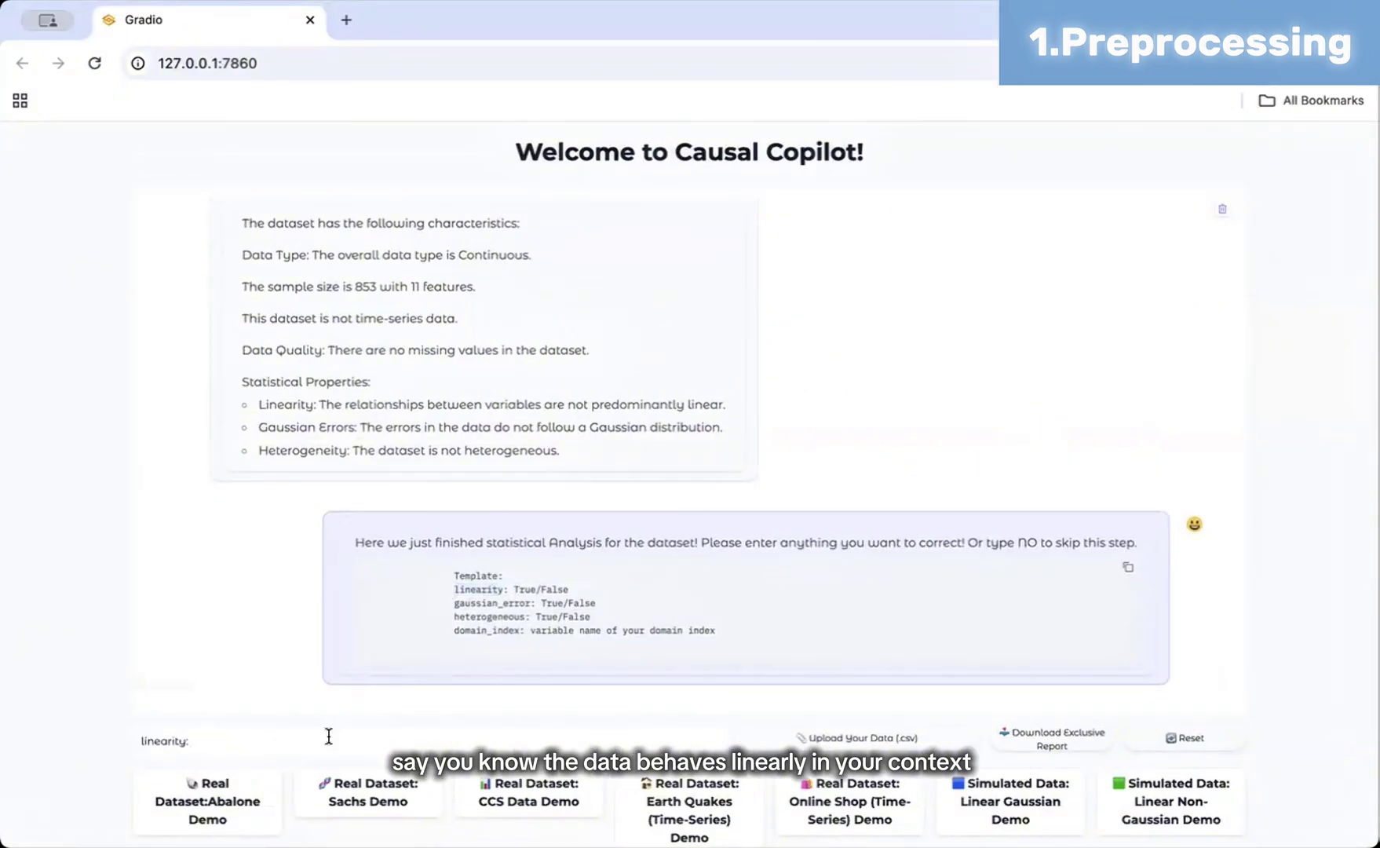
type("tru")
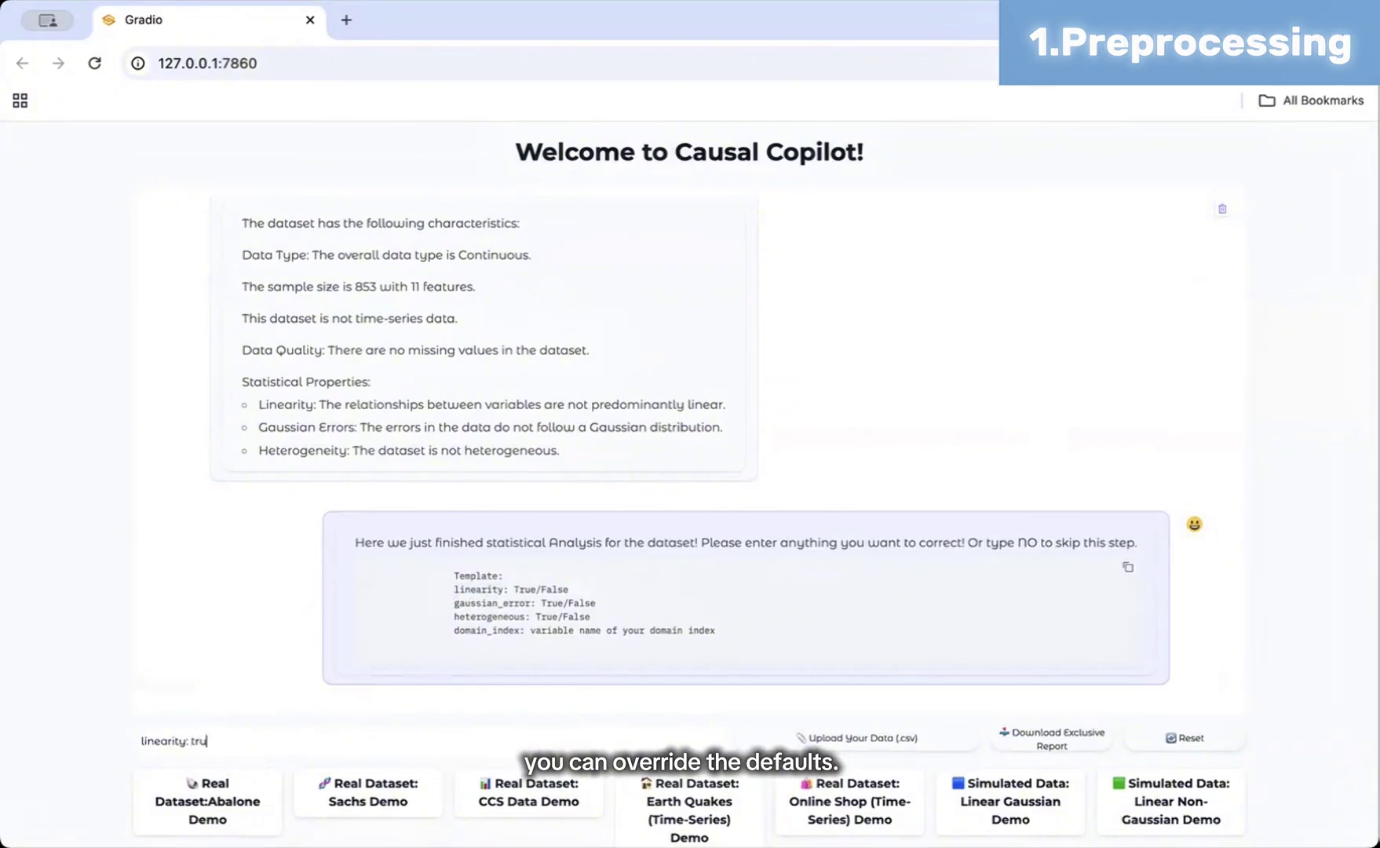
type("e")
key("Return")
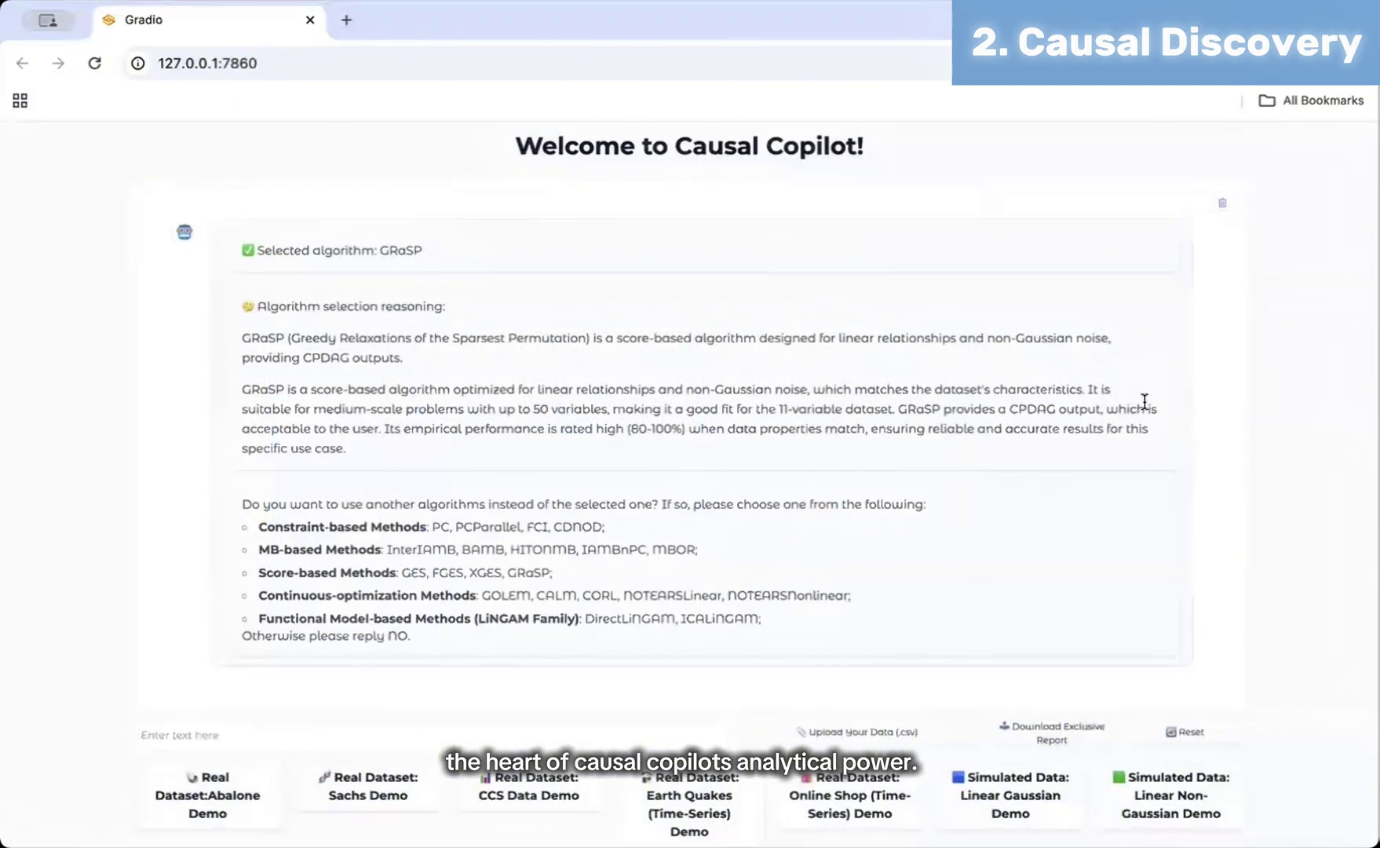
Review the GRaSP selection reasoning and reply 'PC' to use the PC algorithm instead
scroll(1140, 380, "up", 4)
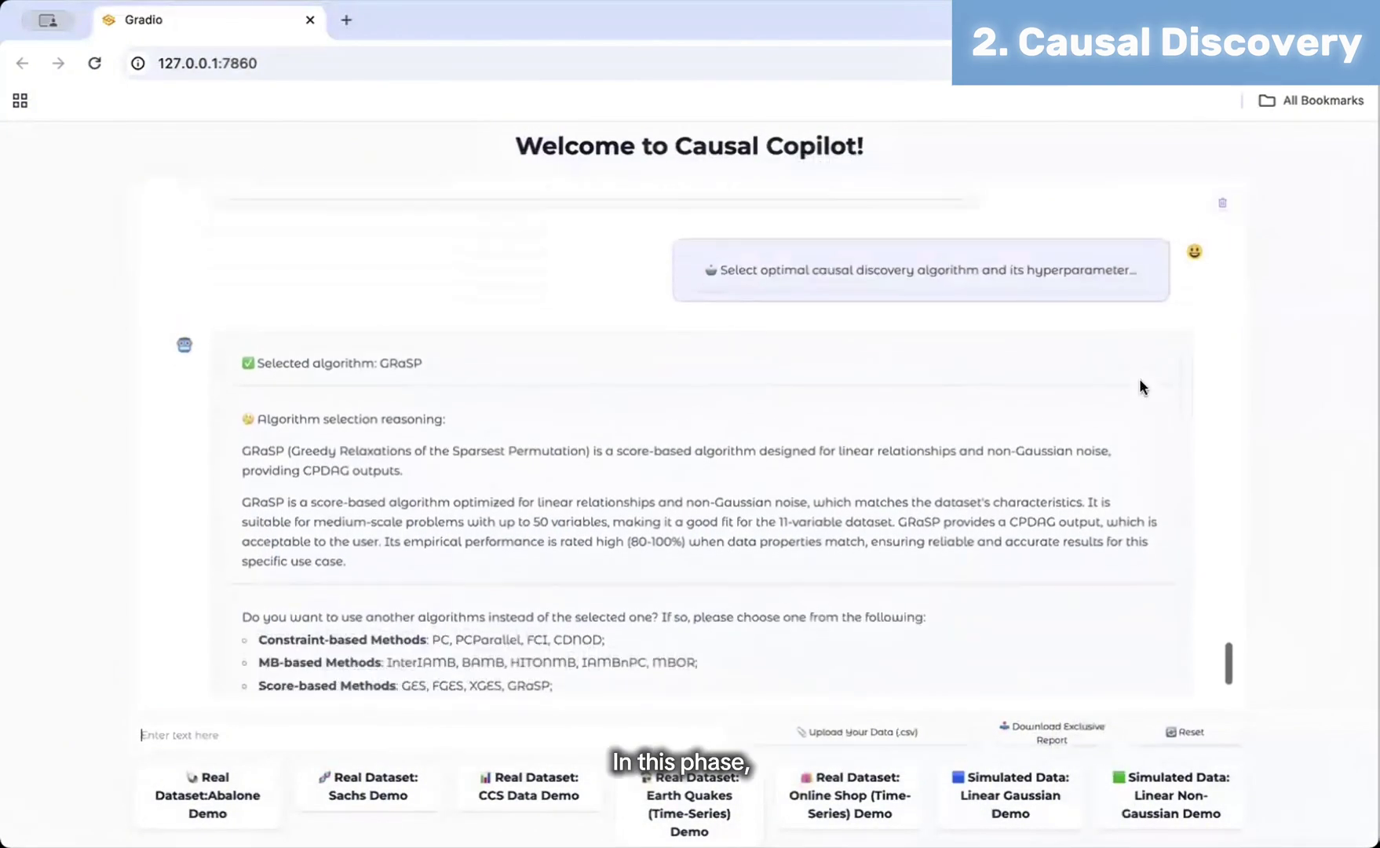
scroll(1139, 384, "down", 3)
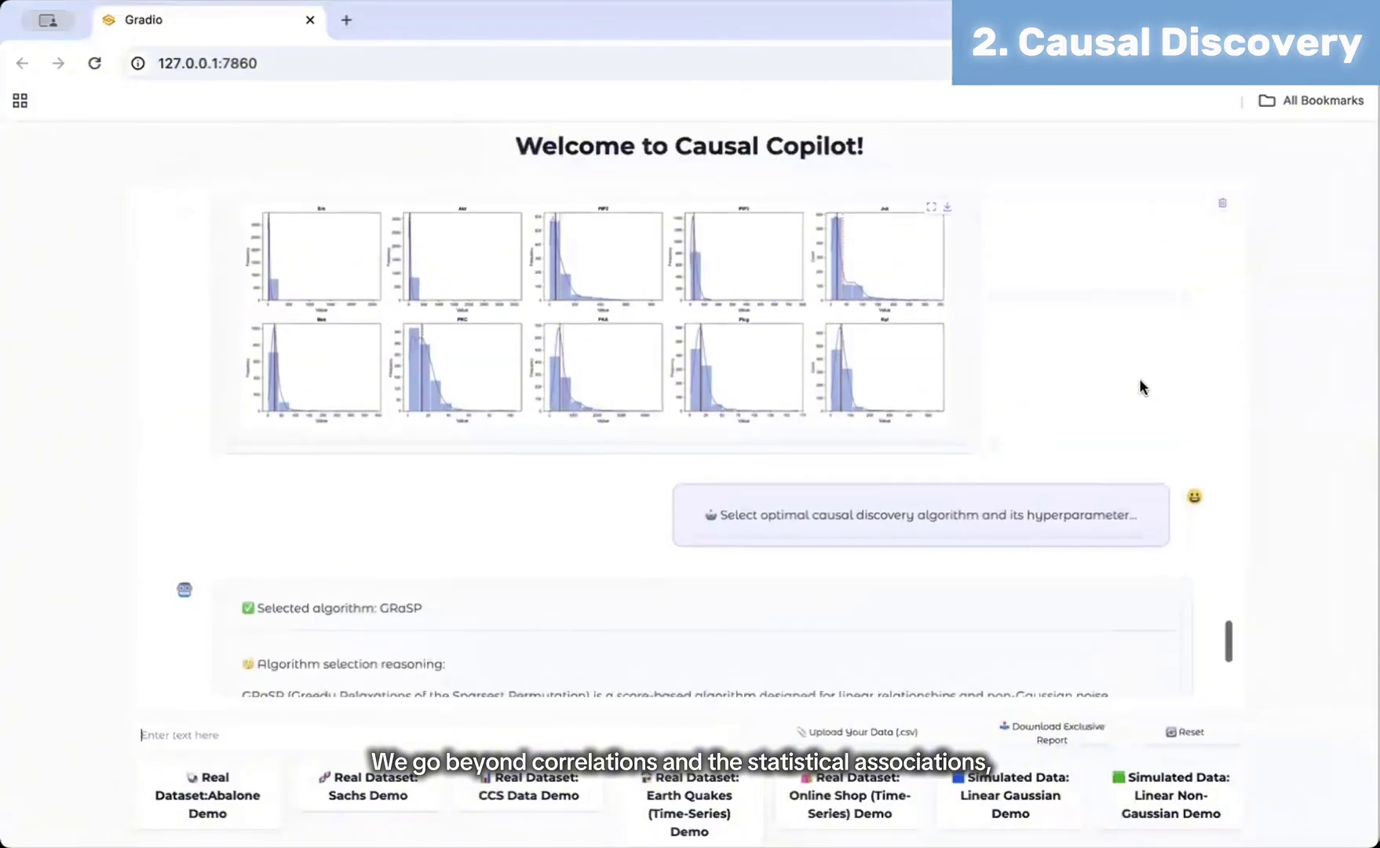
scroll(1141, 387, "down", 3)
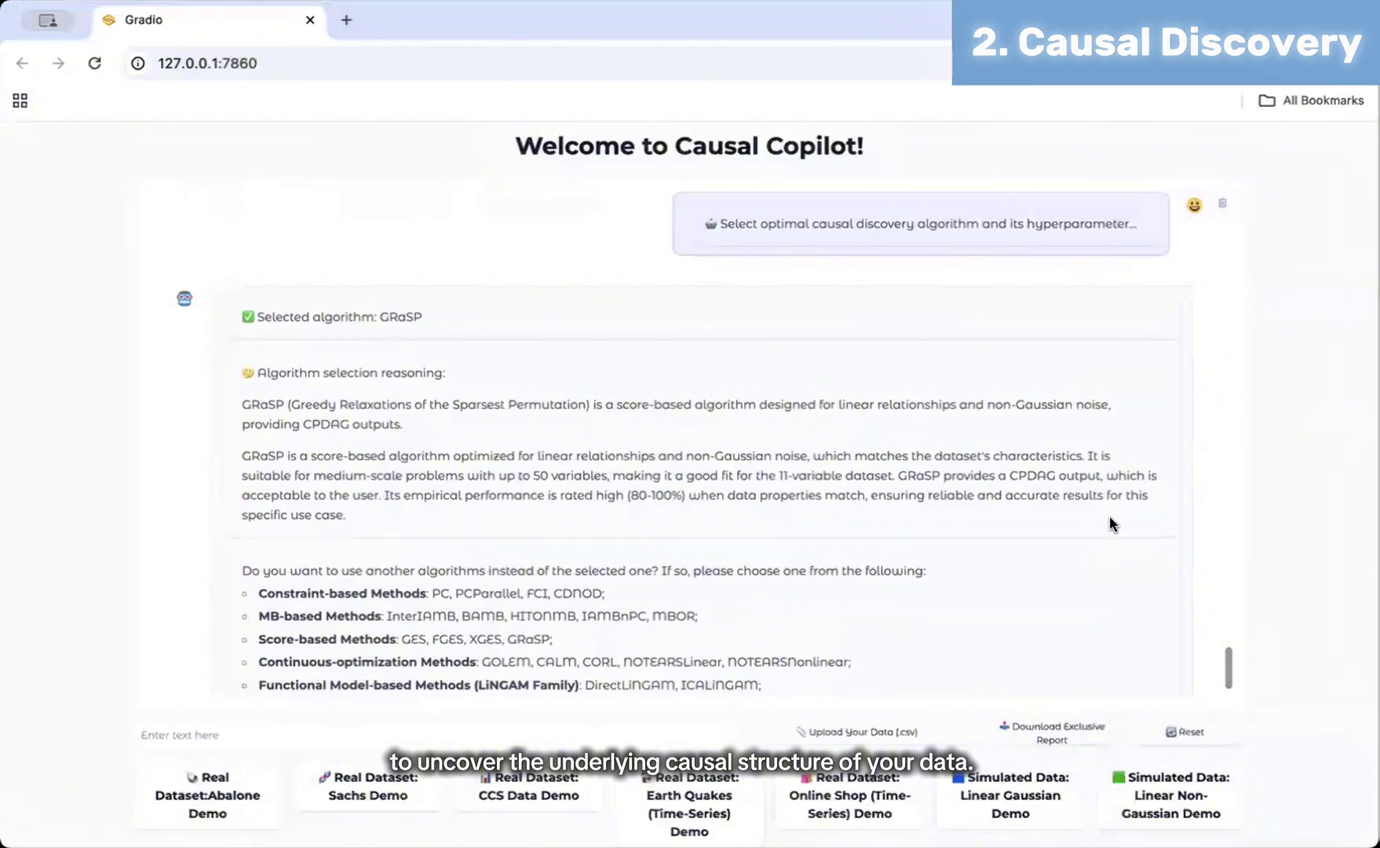
scroll(1109, 516, "down", 2)
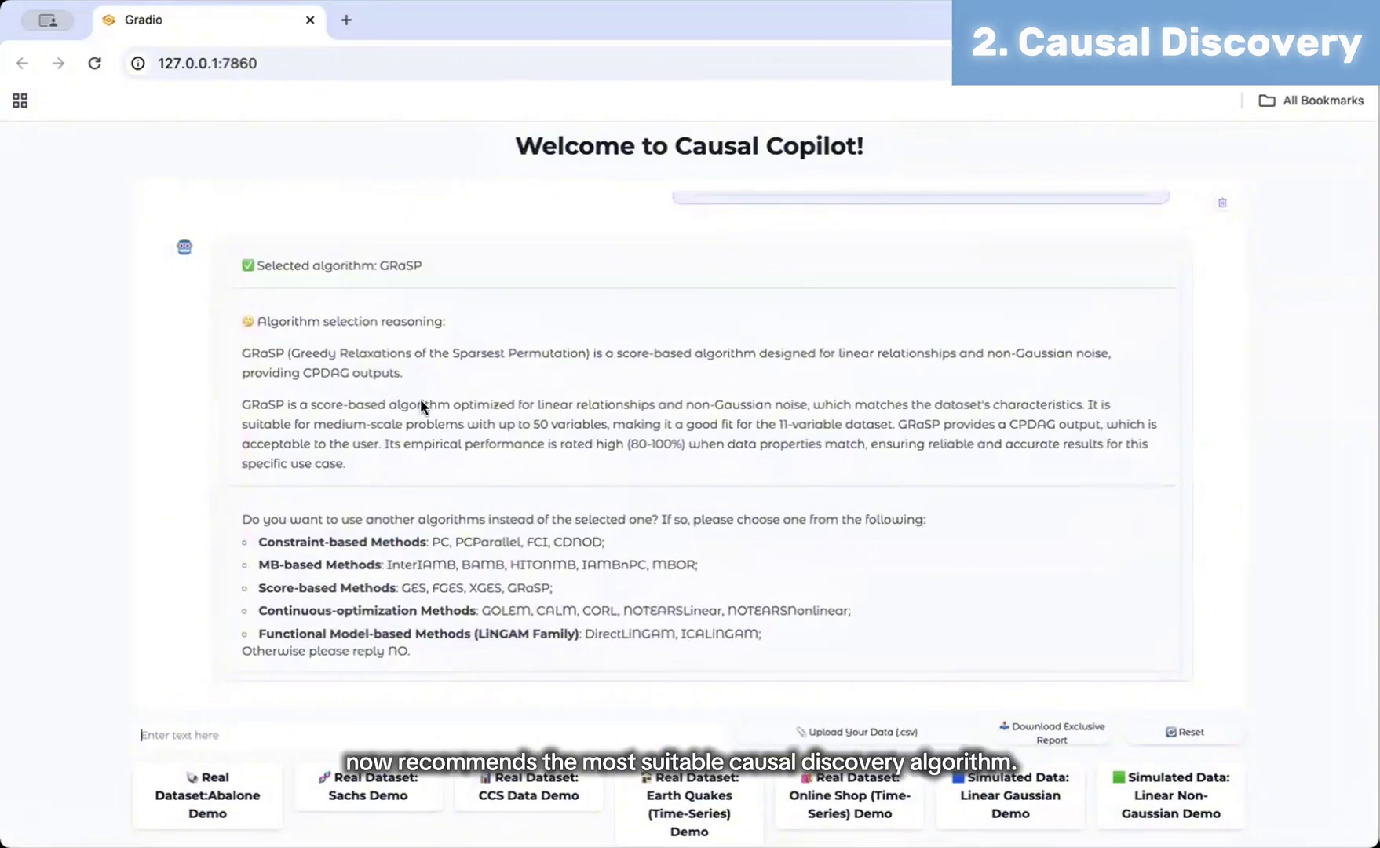
left_click_drag(258, 319, 446, 317)
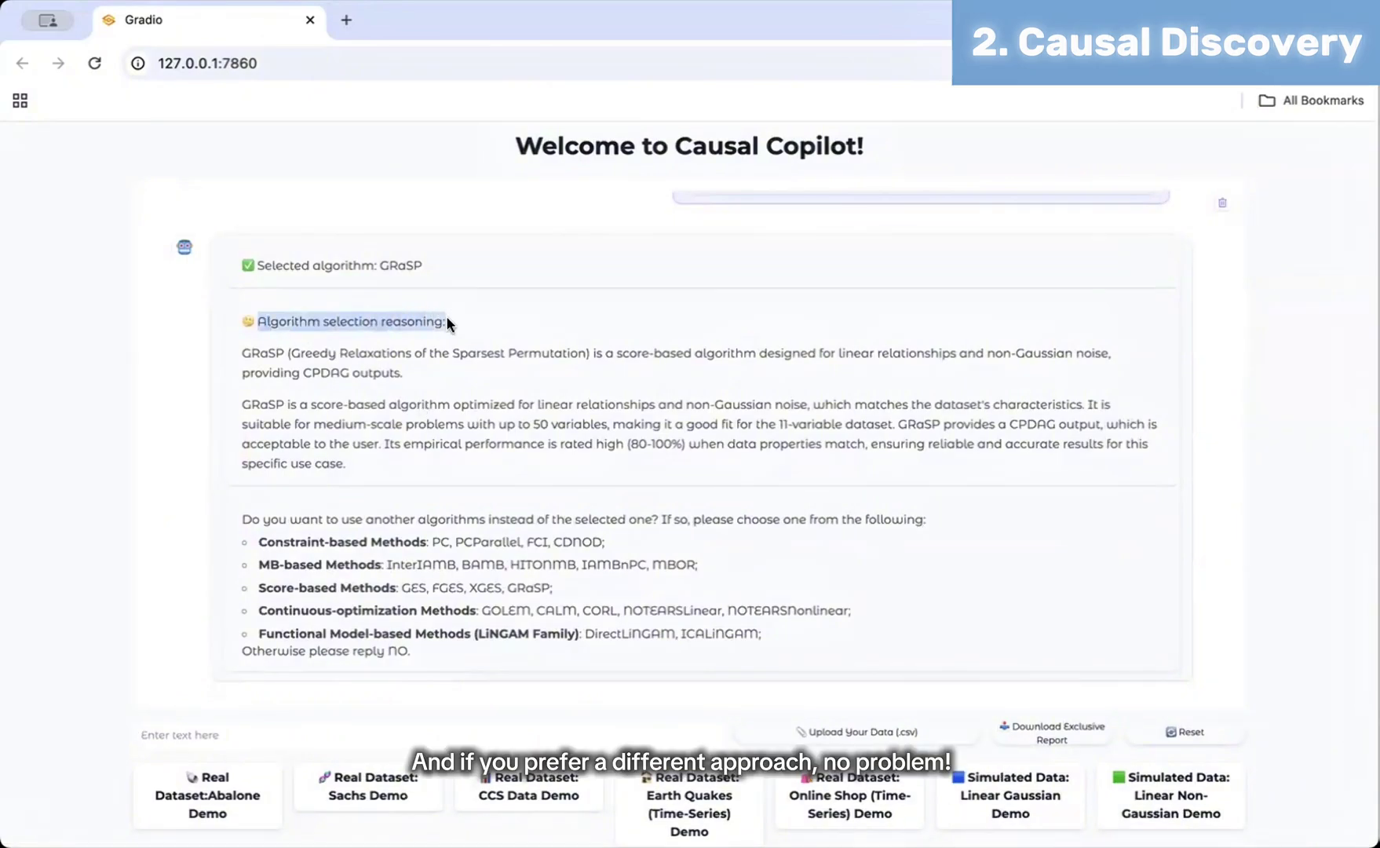
left_click(242, 518)
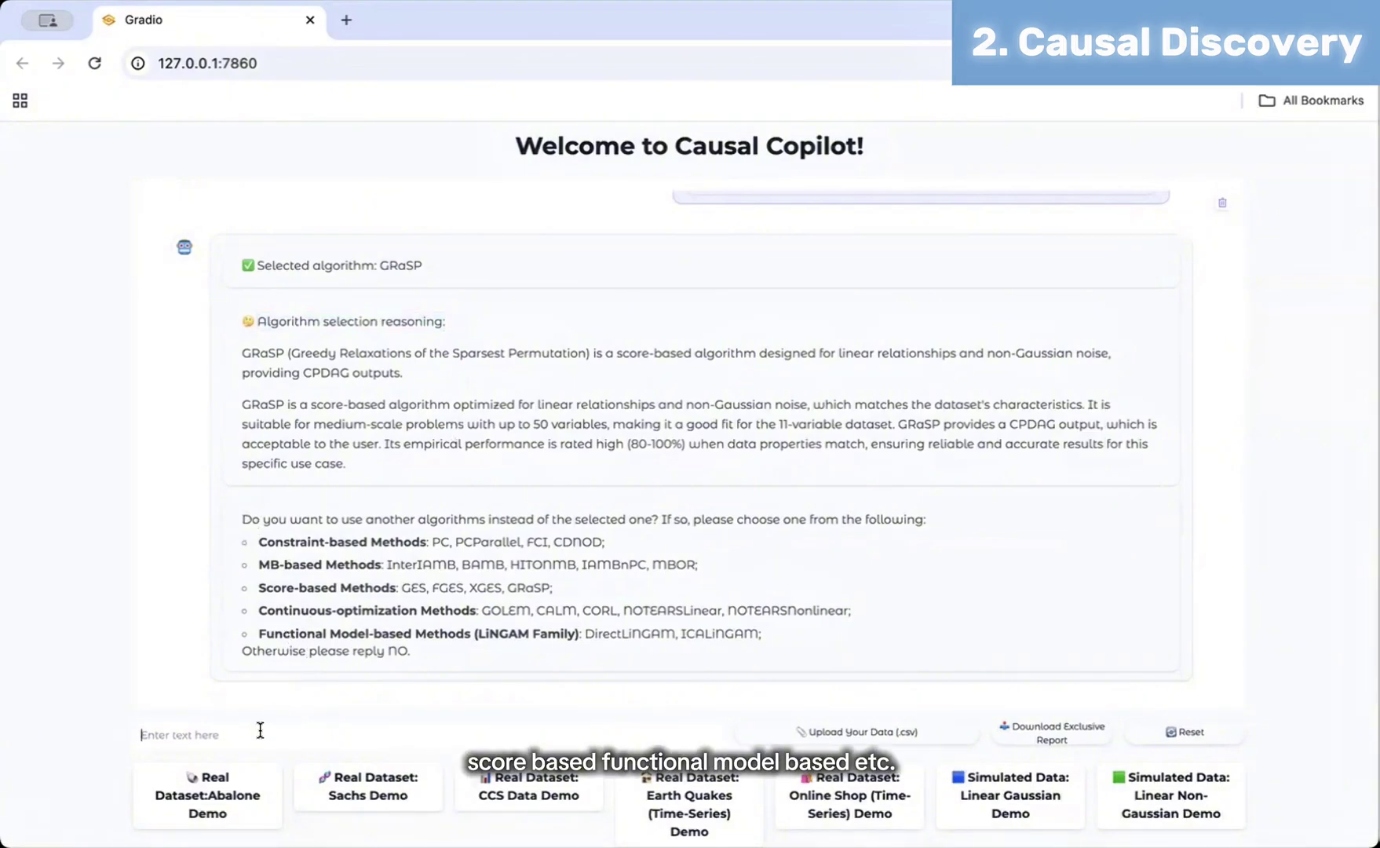
type("PC")
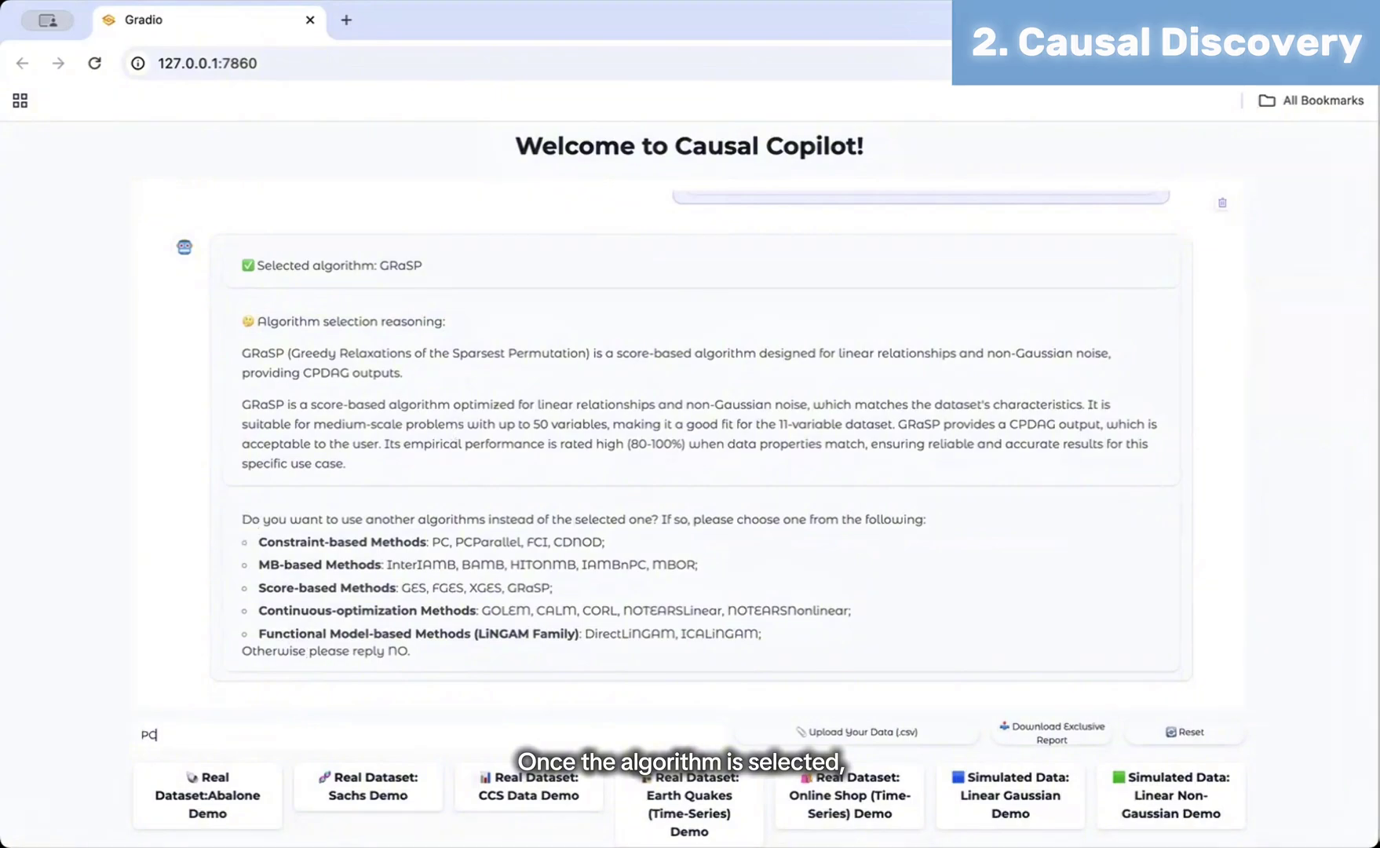
key("Return")
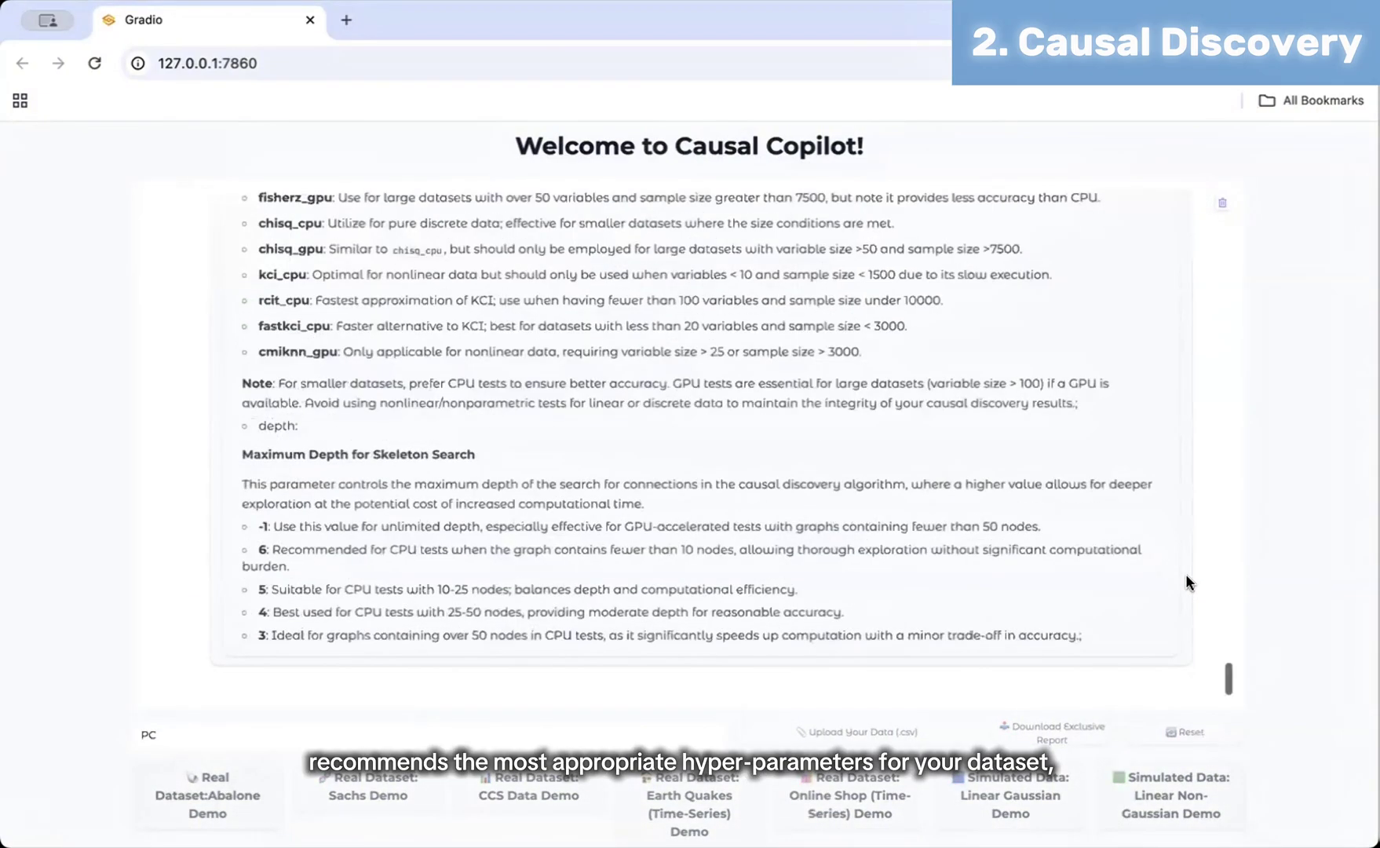
Review the PC hyperparameter guidance and reply 'no' to run with the defaults
scroll(1098, 451, "up", 1)
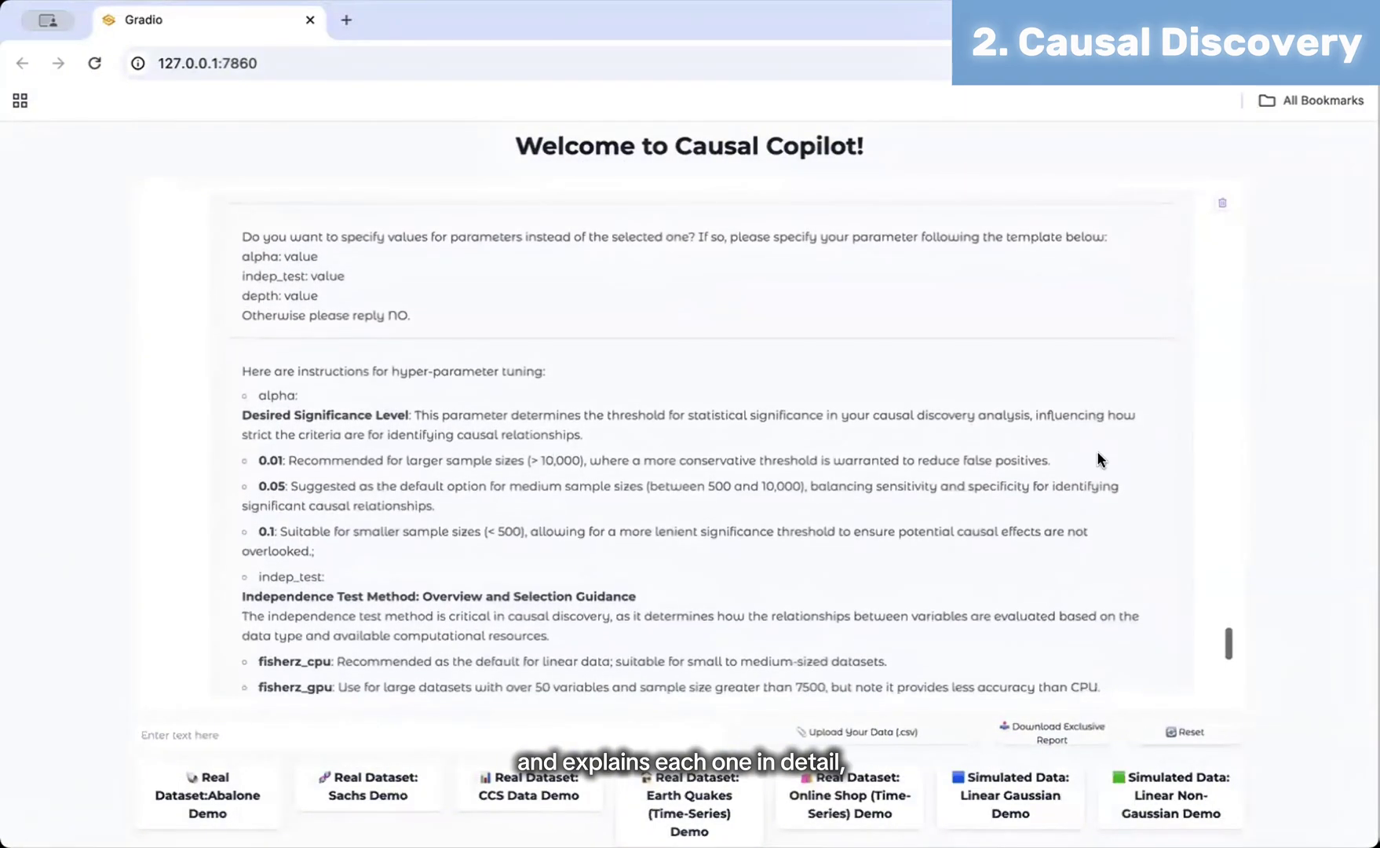
scroll(1078, 518, "down", 2)
scroll(1079, 524, "down", 1)
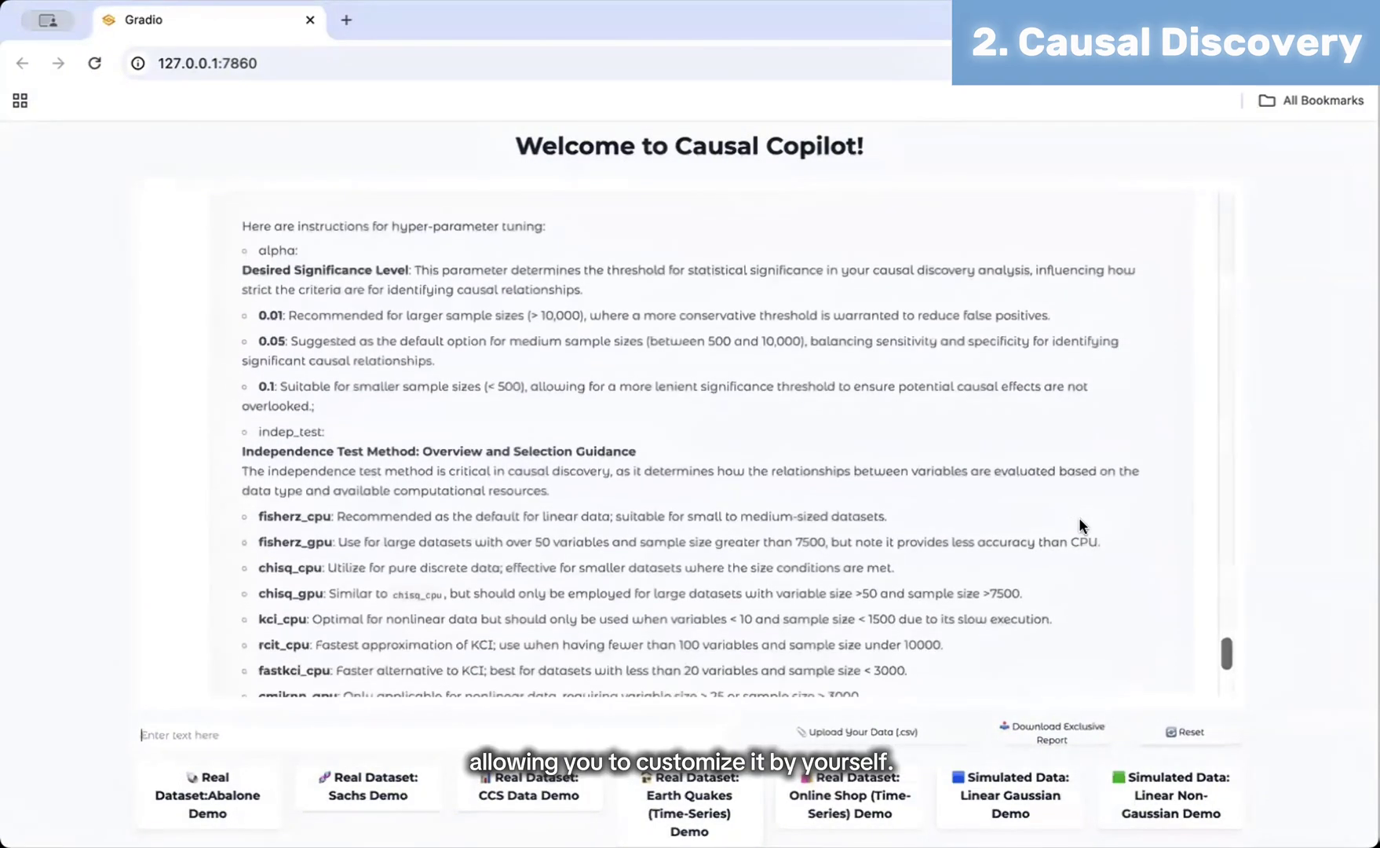
scroll(1090, 584, "down", 5)
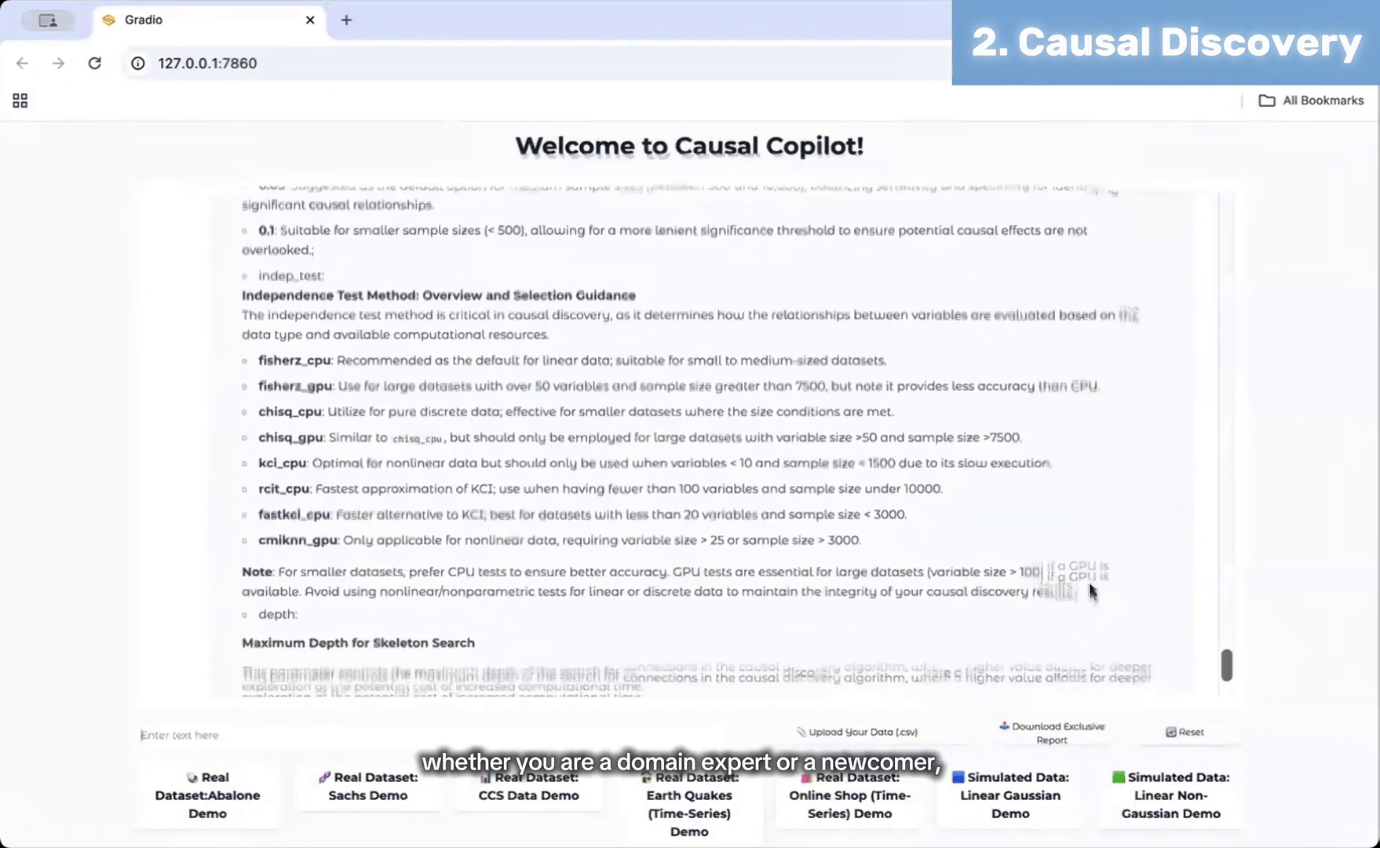
scroll(1090, 583, "down", 2)
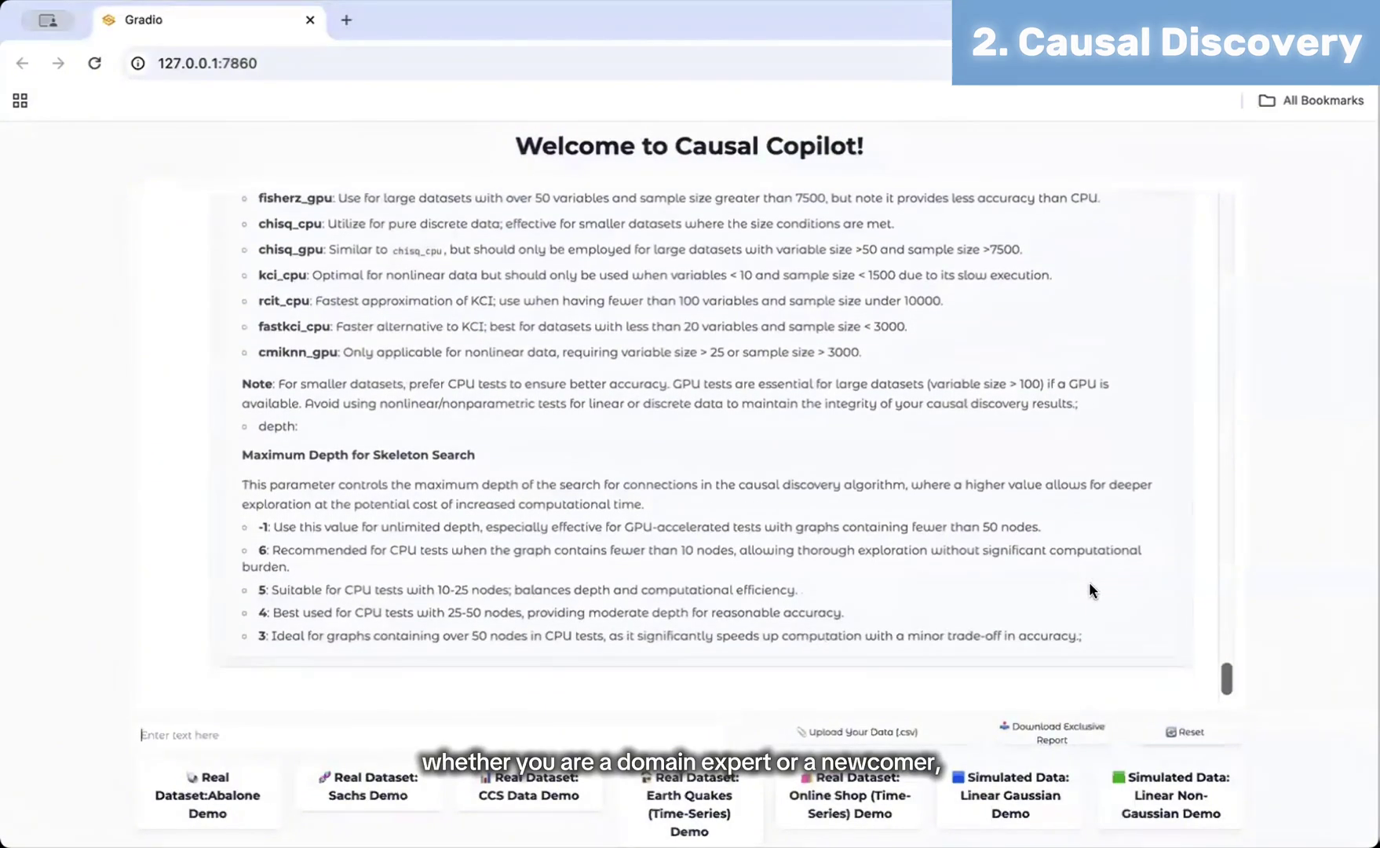
type("no")
key("Return")
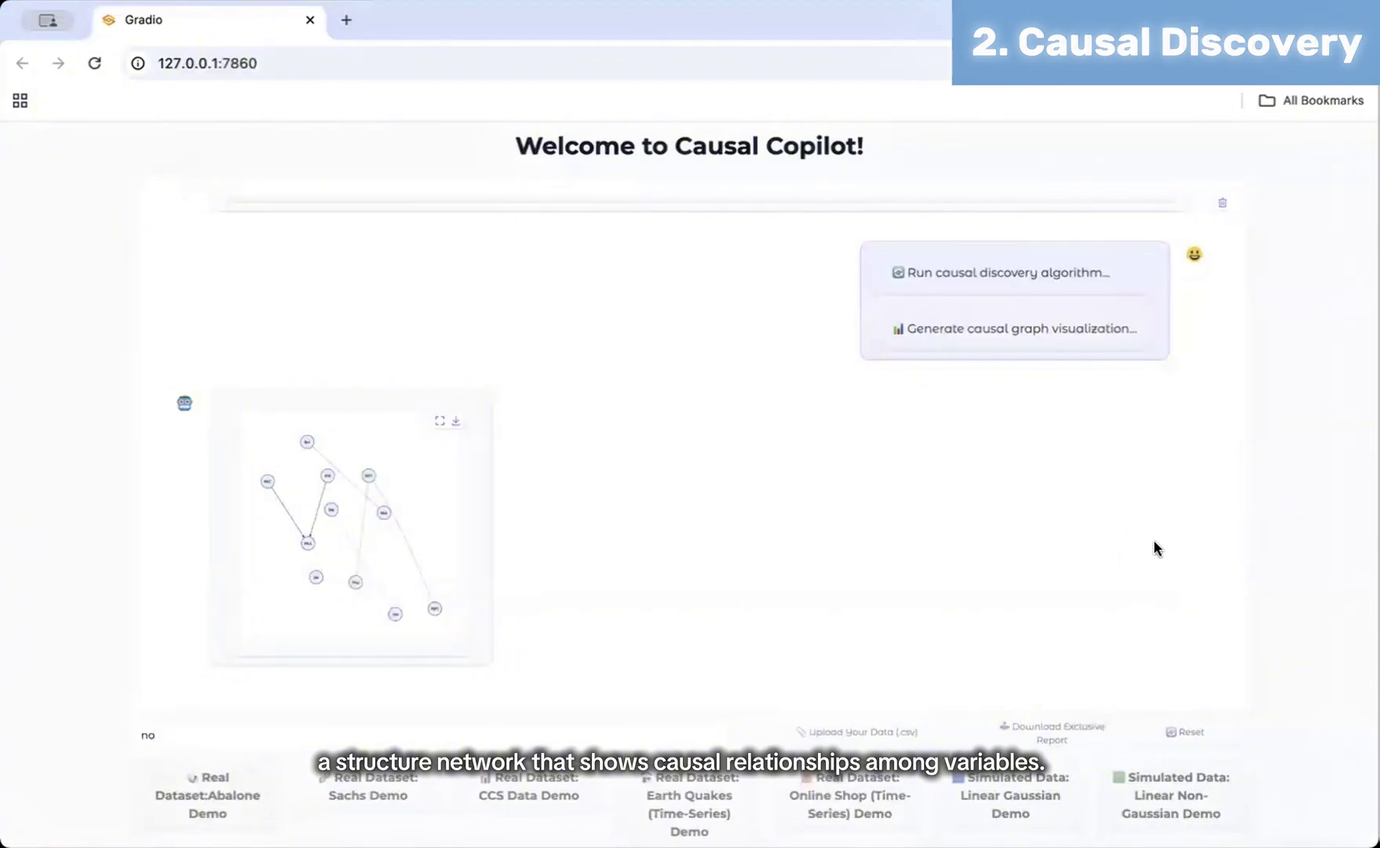
Confirm the run, then reply 'yes' to pruning the graph and checking its reliability
key("Return")
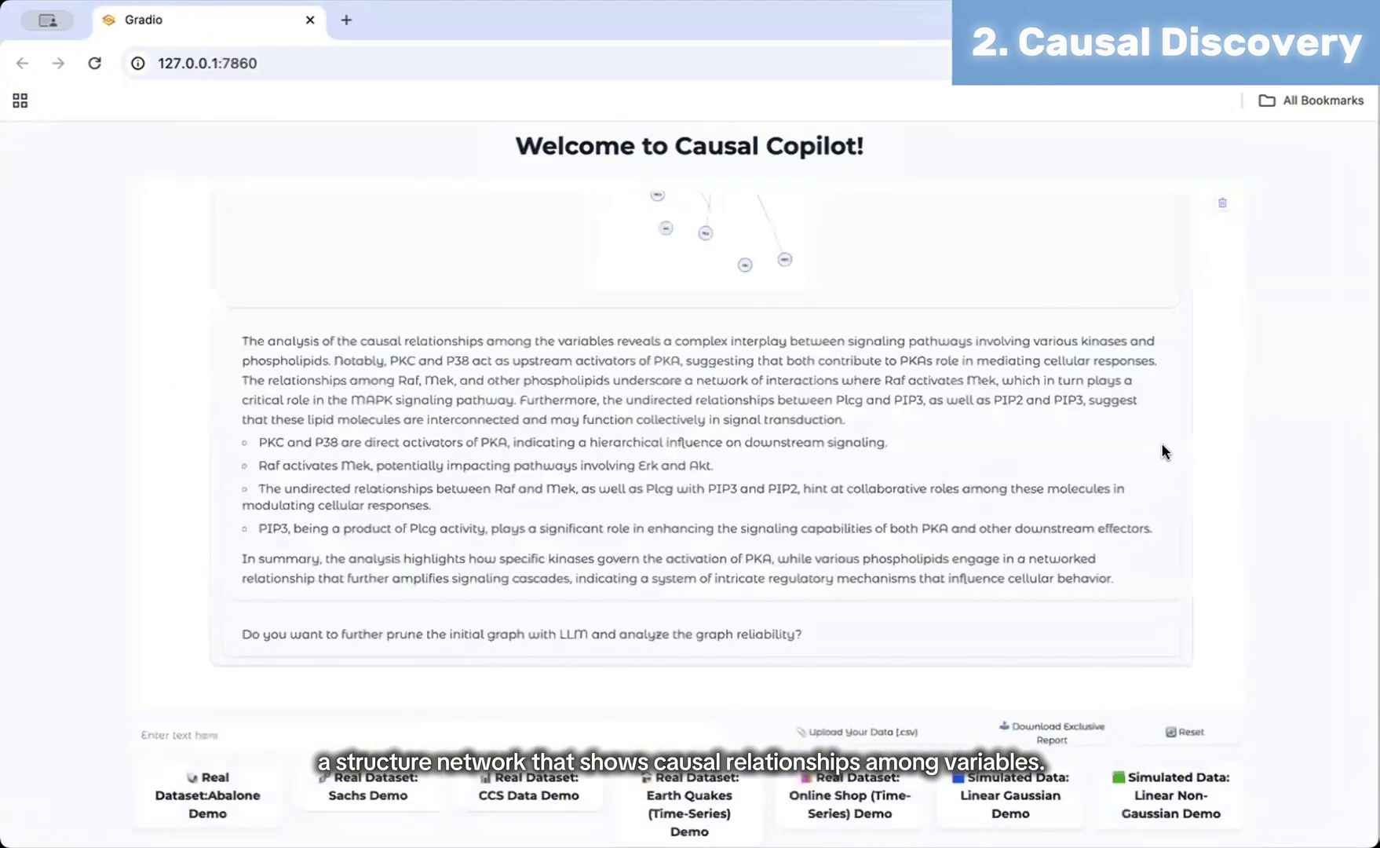
scroll(1161, 451, "up", 3)
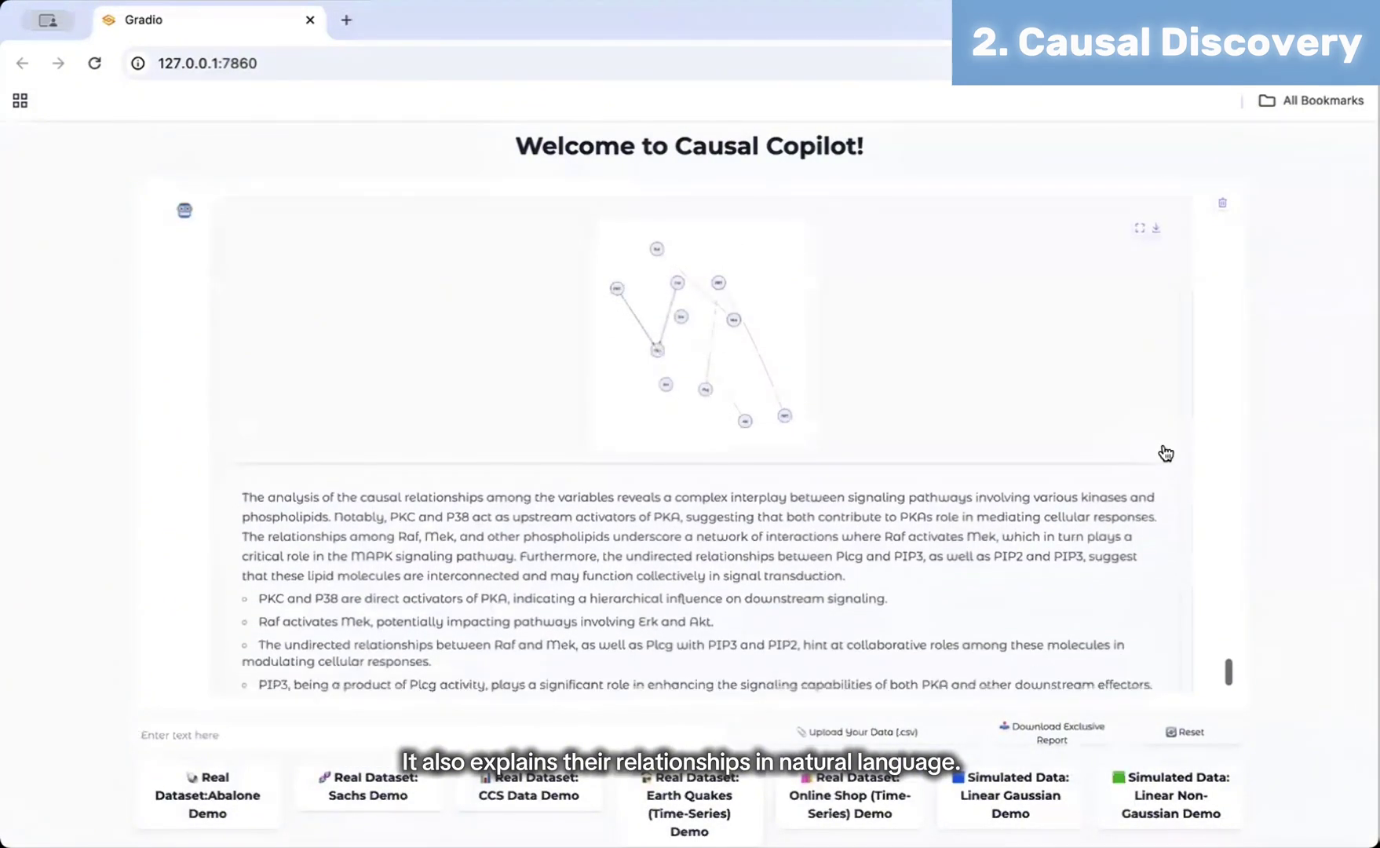
scroll(1151, 482, "down", 3)
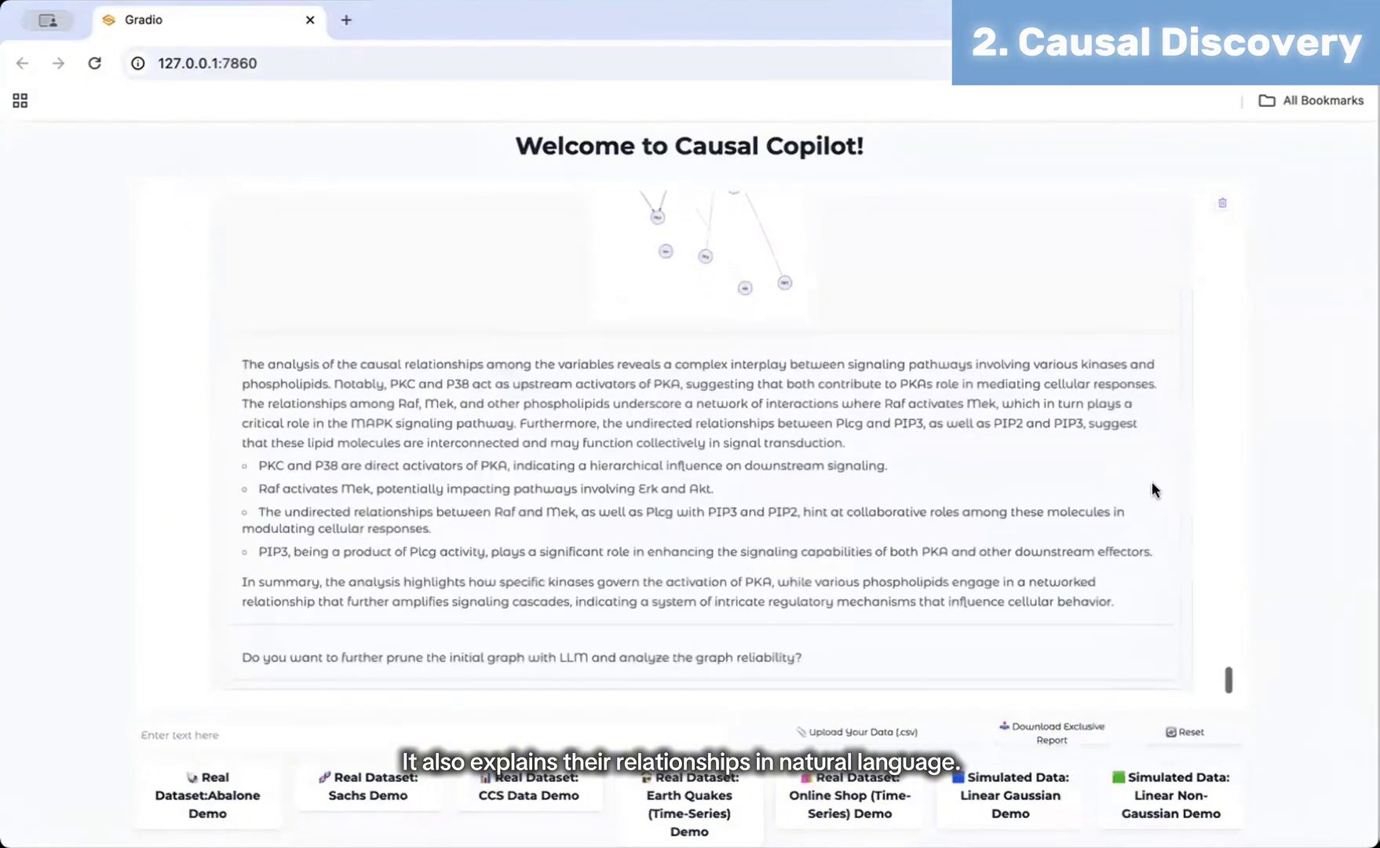
type("yes")
key("Return")
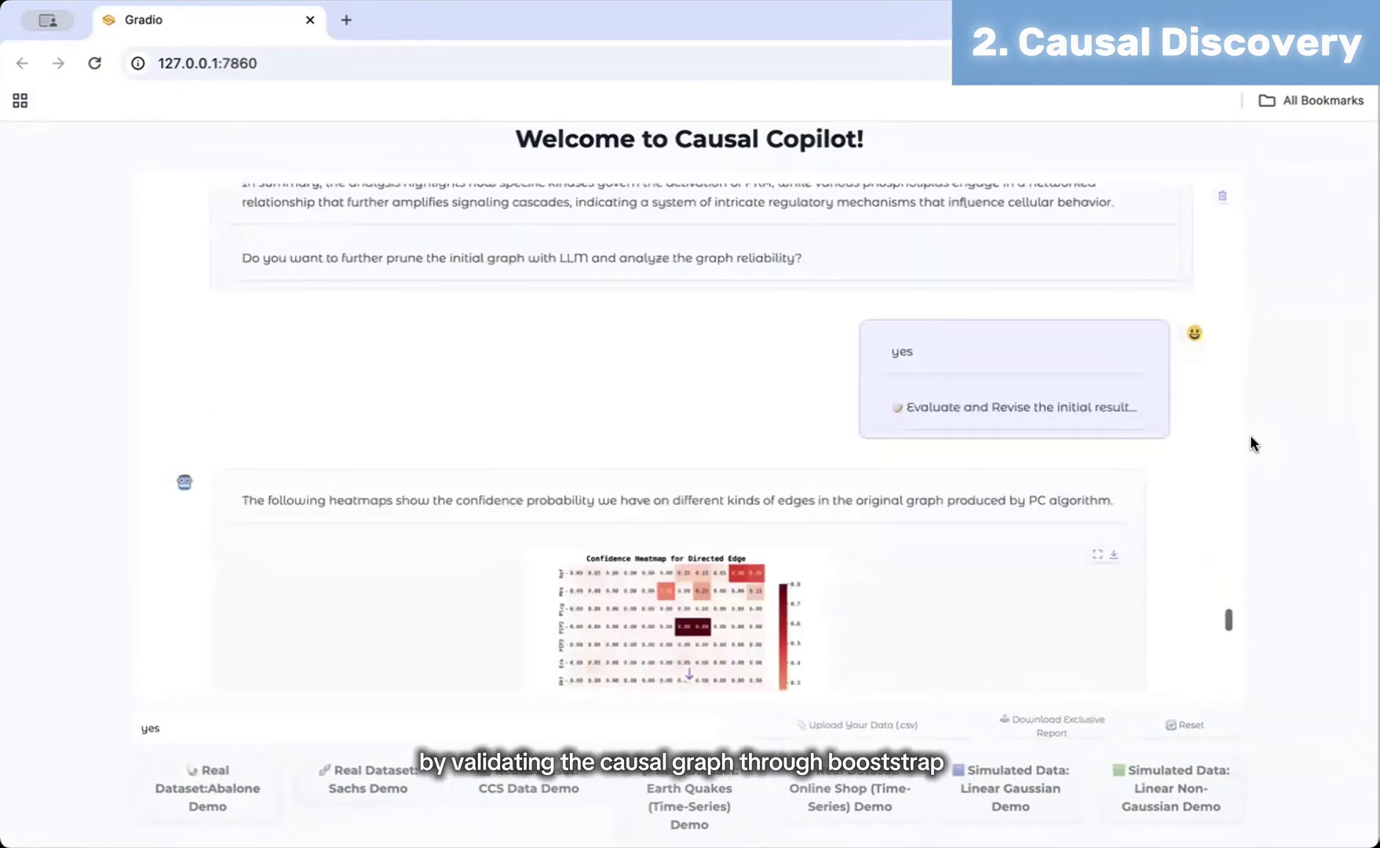
Scroll through the confidence heatmaps, revised graph and refutation results to the edge-editing template
scroll(1089, 570, "down", 3)
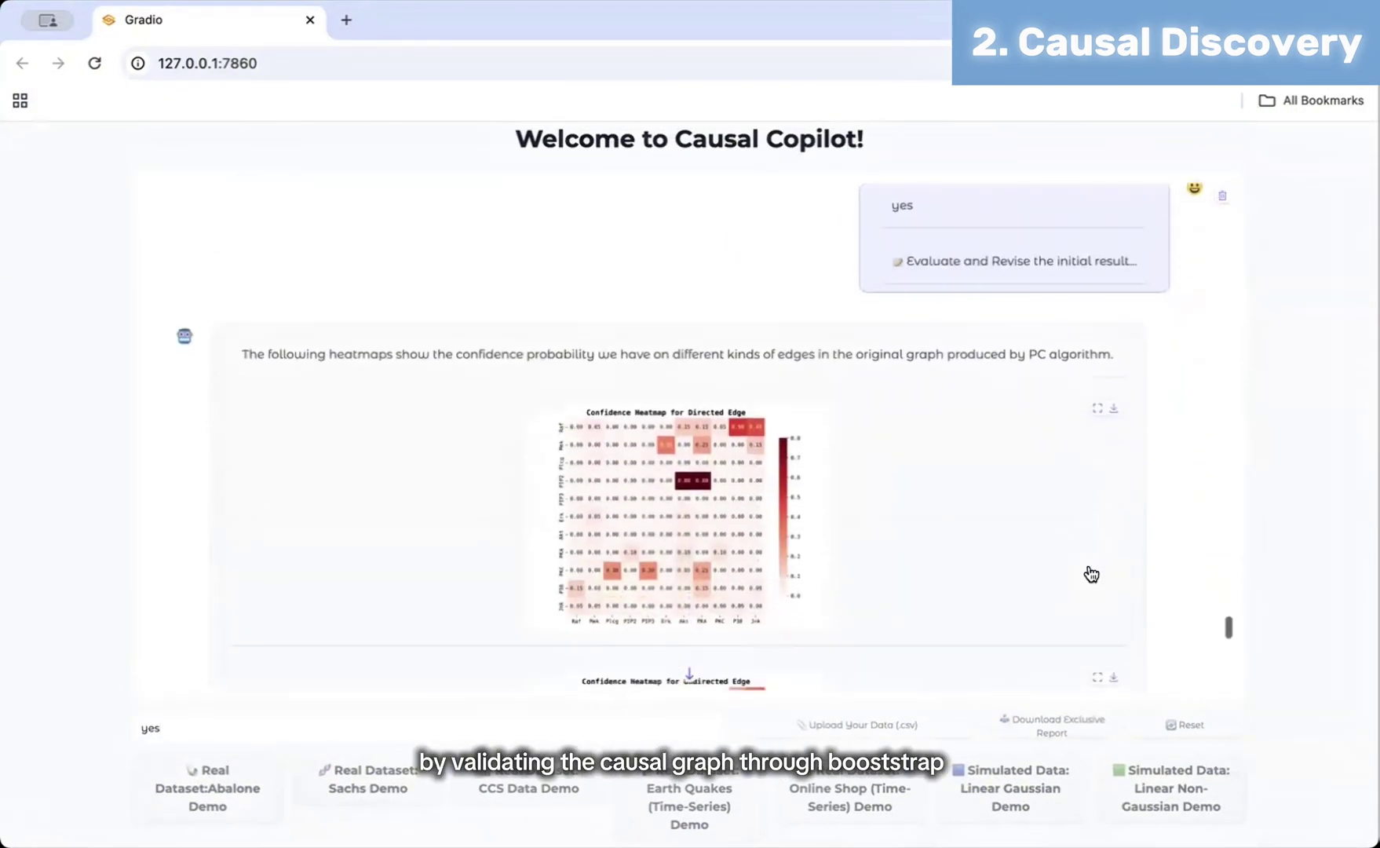
scroll(1091, 573, "down", 5)
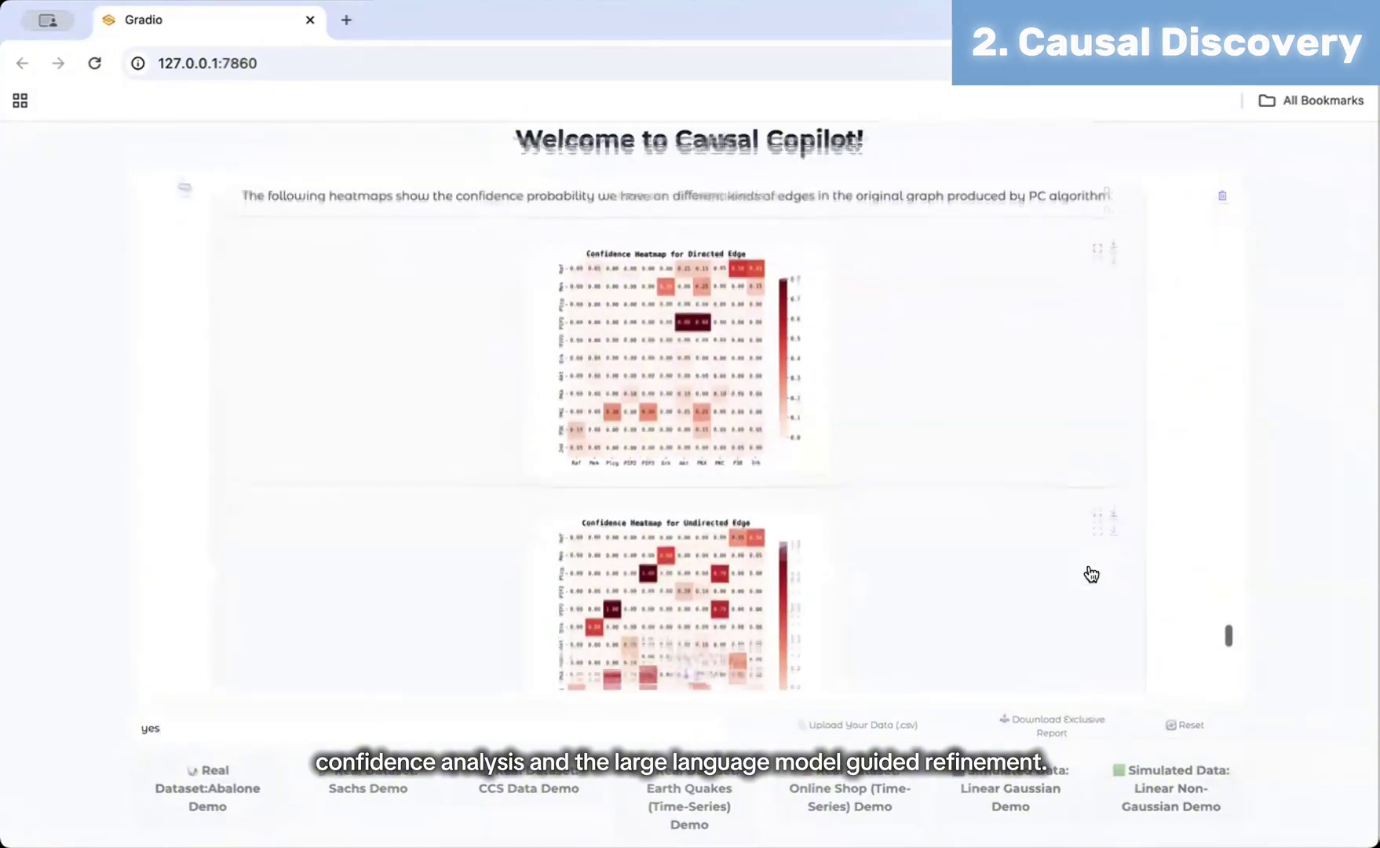
scroll(1091, 574, "down", 7)
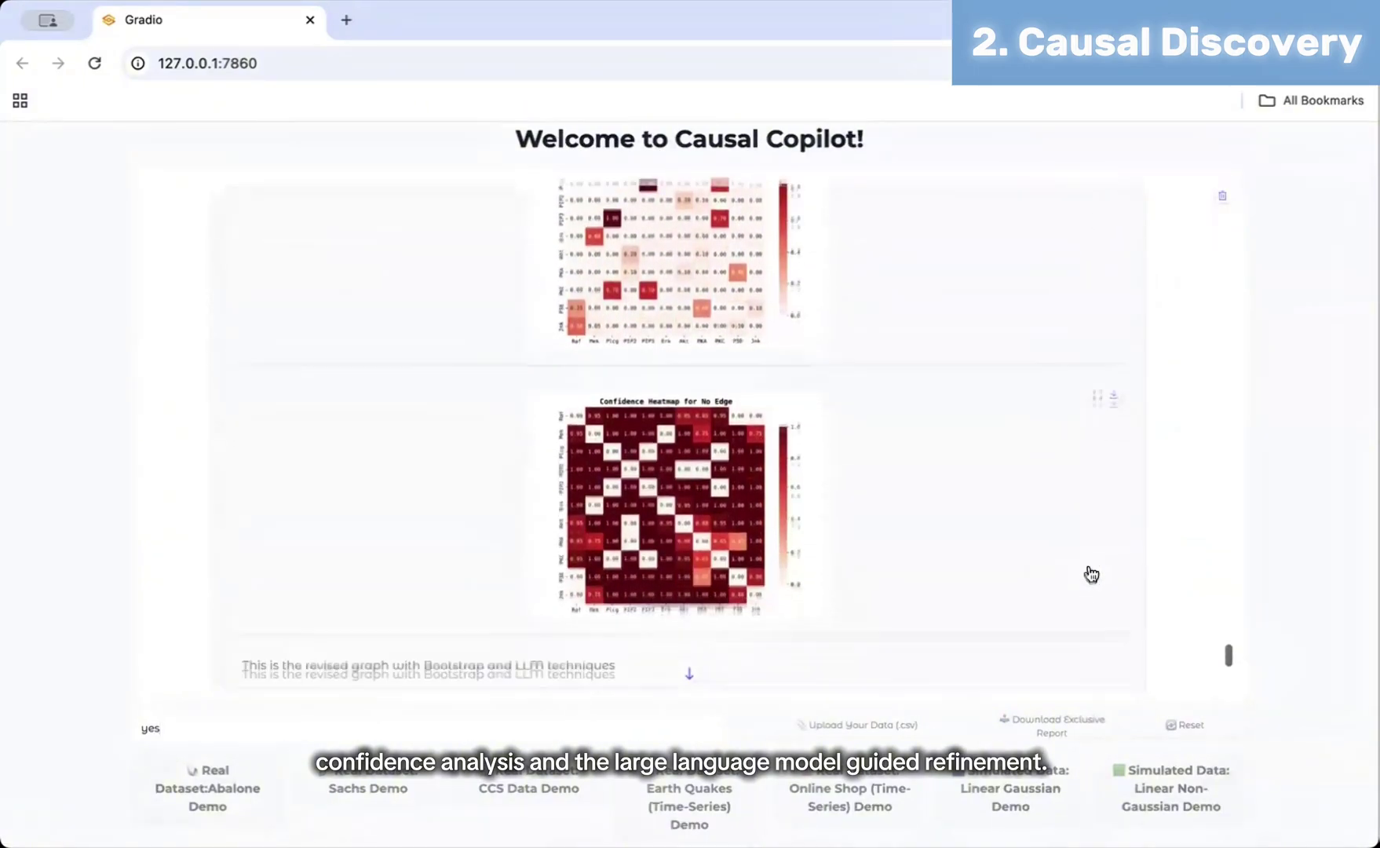
scroll(1091, 574, "down", 6)
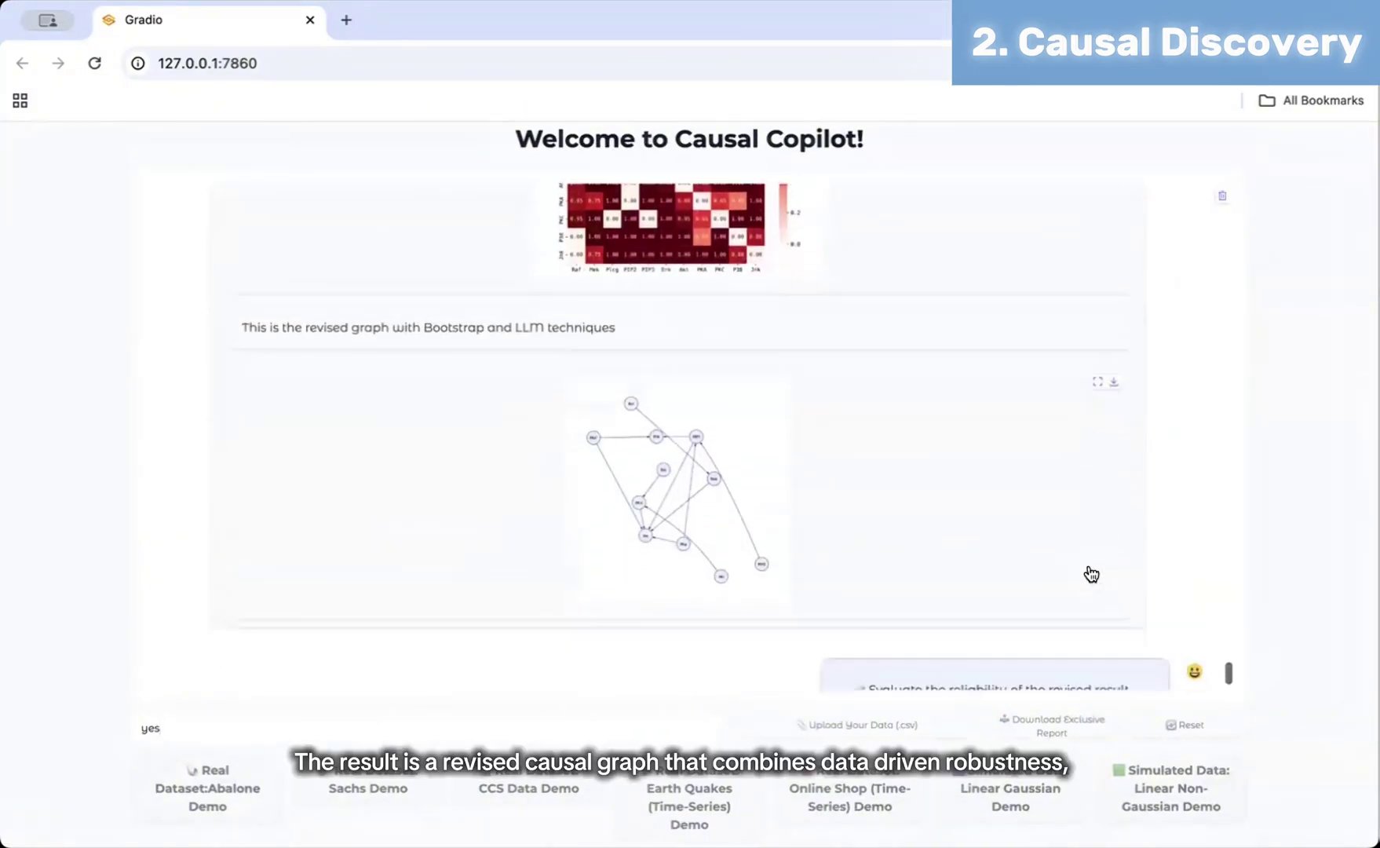
scroll(1091, 574, "down", 1)
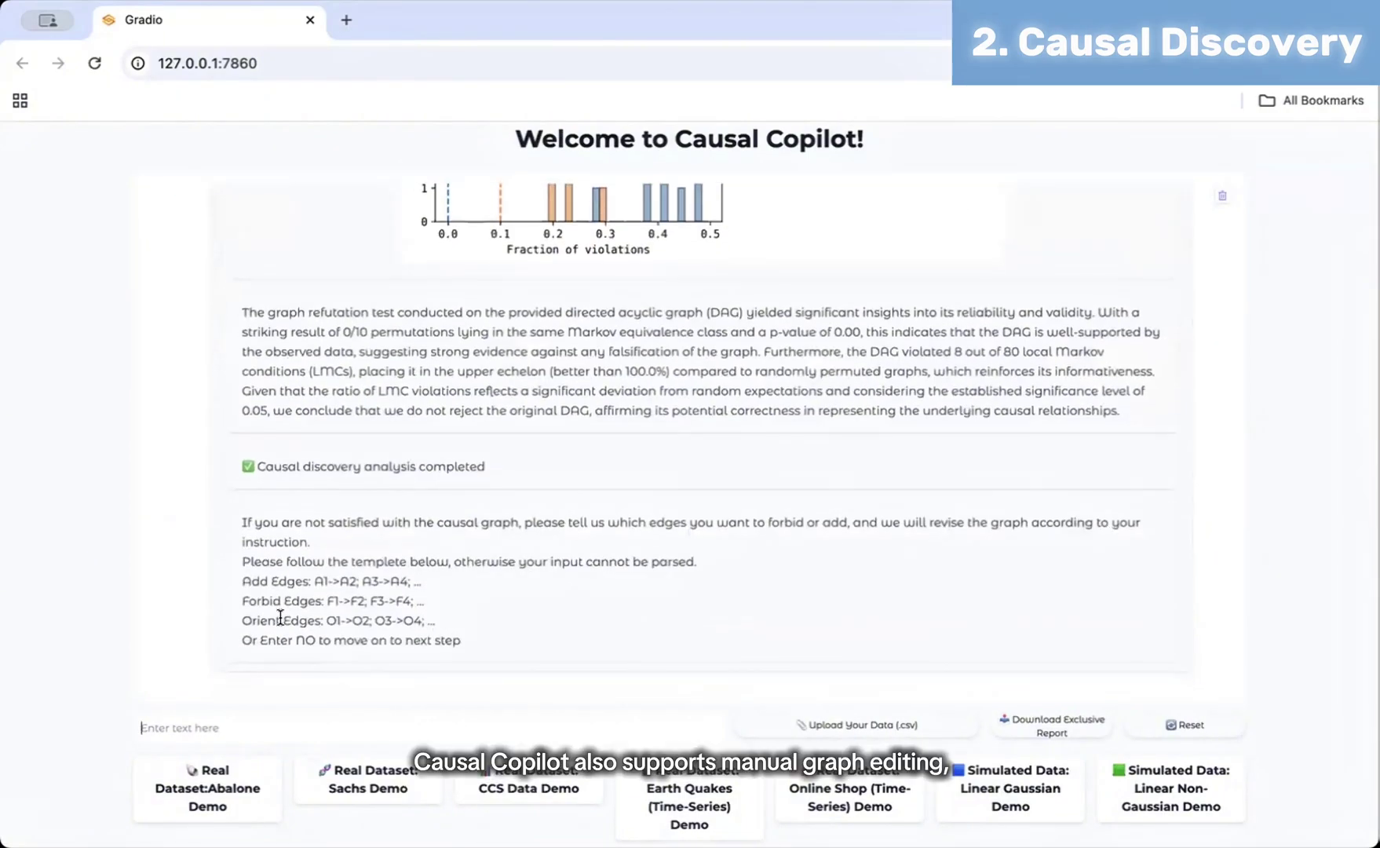
Add the edge PKA->Akt to the graph using the 'Add Edges:' template prefix
left_click_drag(242, 581, 318, 581)
key("ctrl+c")
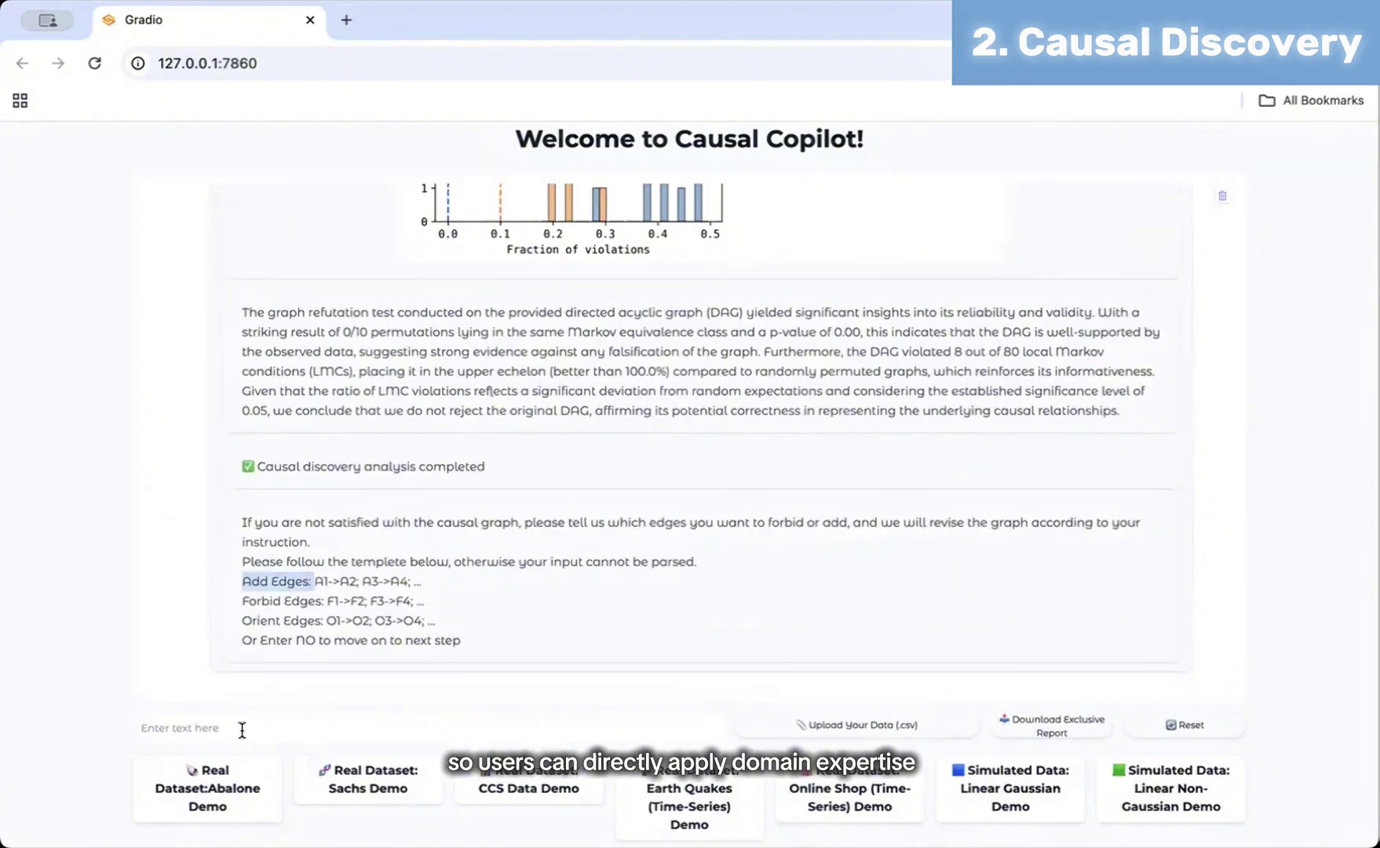
left_click(240, 728)
key("ctrl+v")
type("PKA->Akt")
key("Return")
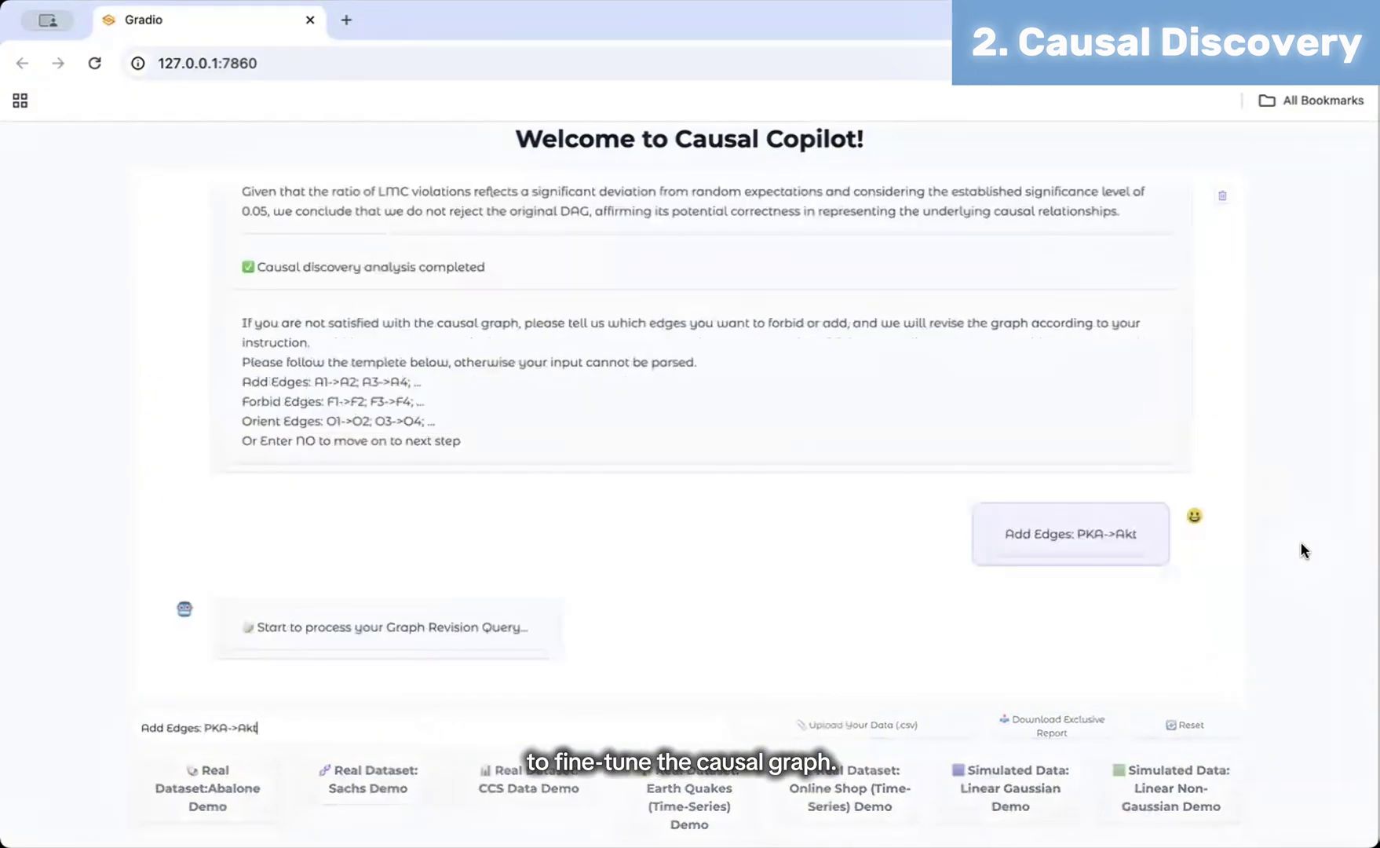
Decline further edge edits with 'no' and request a GES run
type("no")
key("Return")
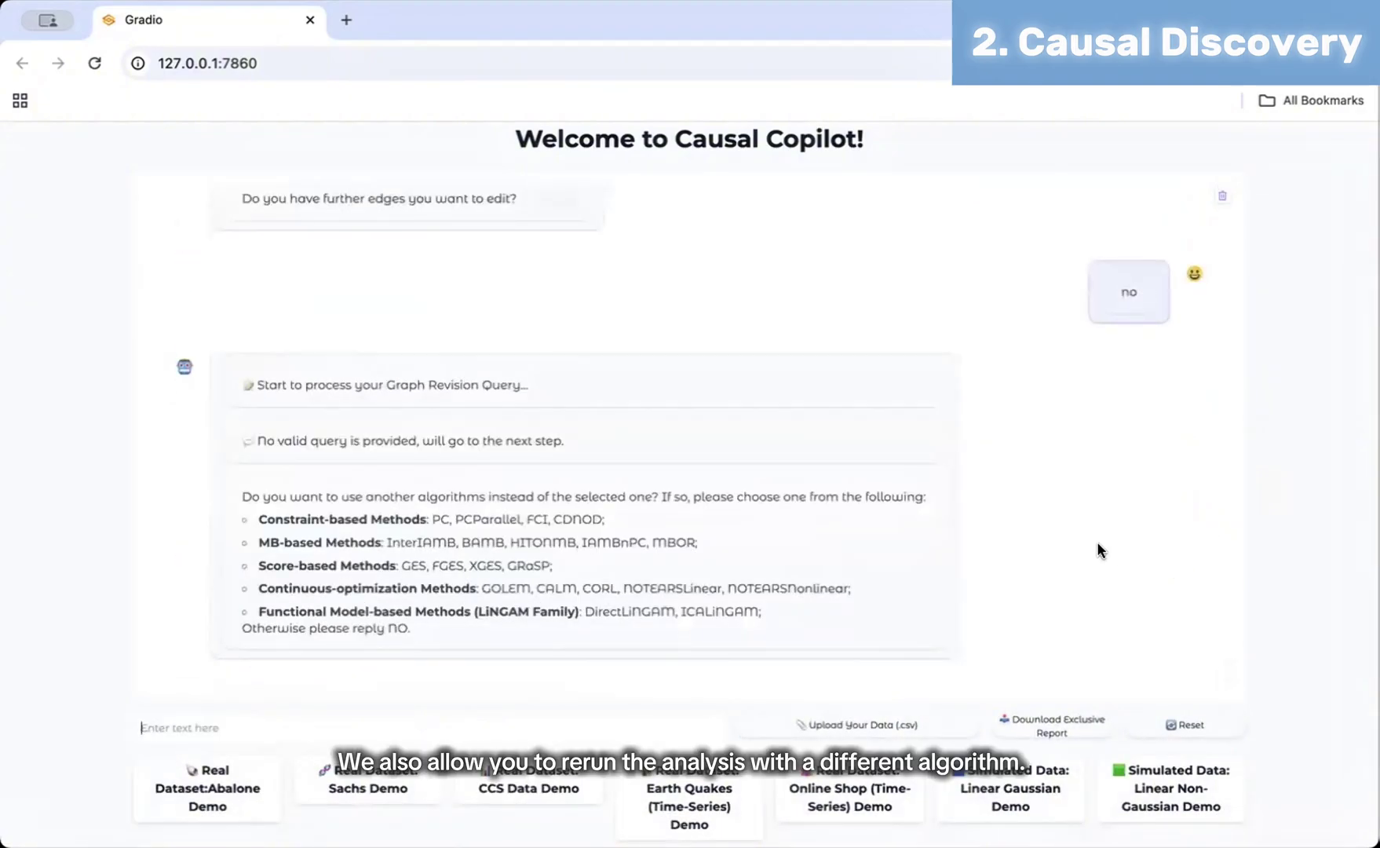
type("GES")
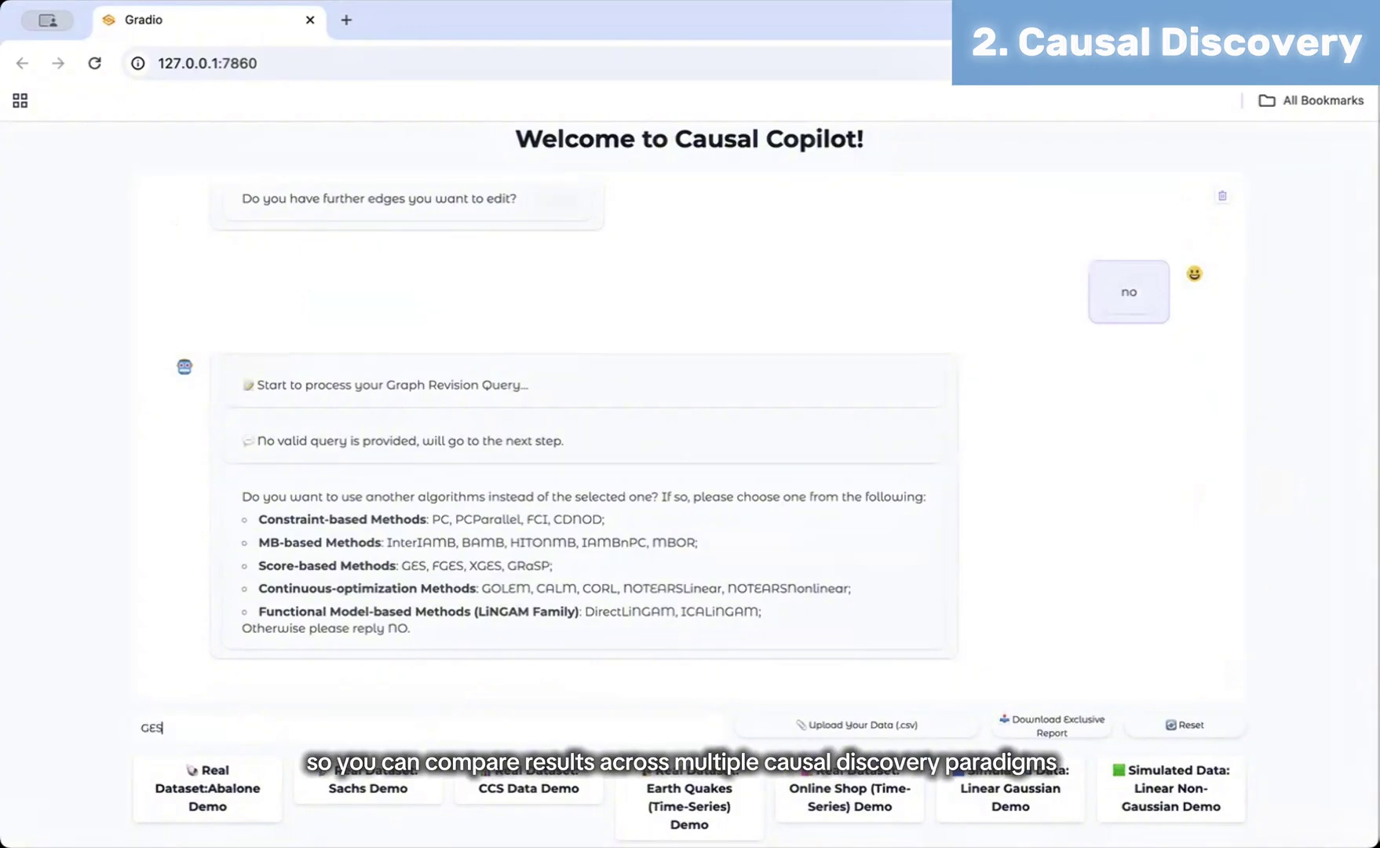
key("Return")
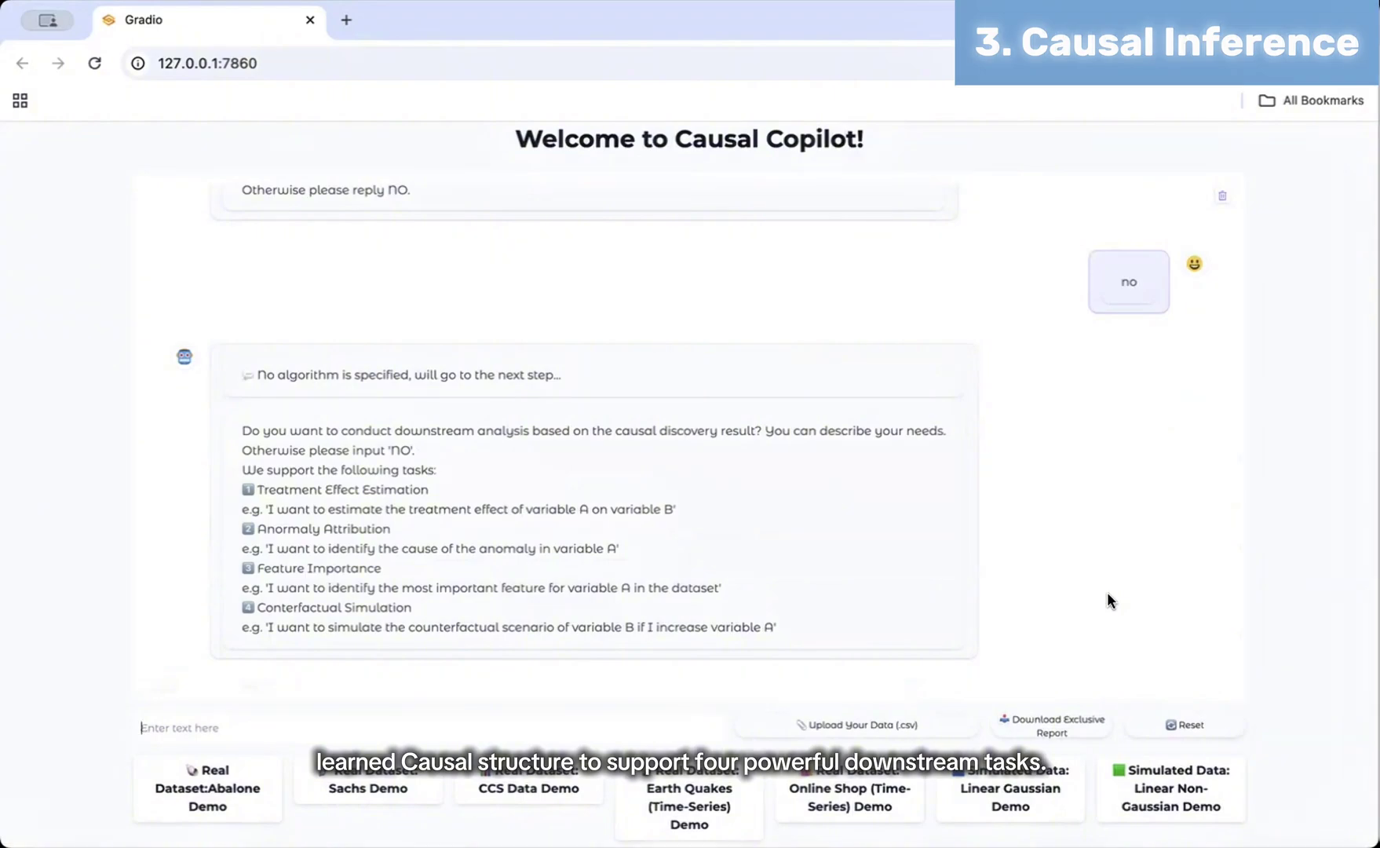
Ask 'which variables are important to PKA' to get its SHAP feature importance
type("which")
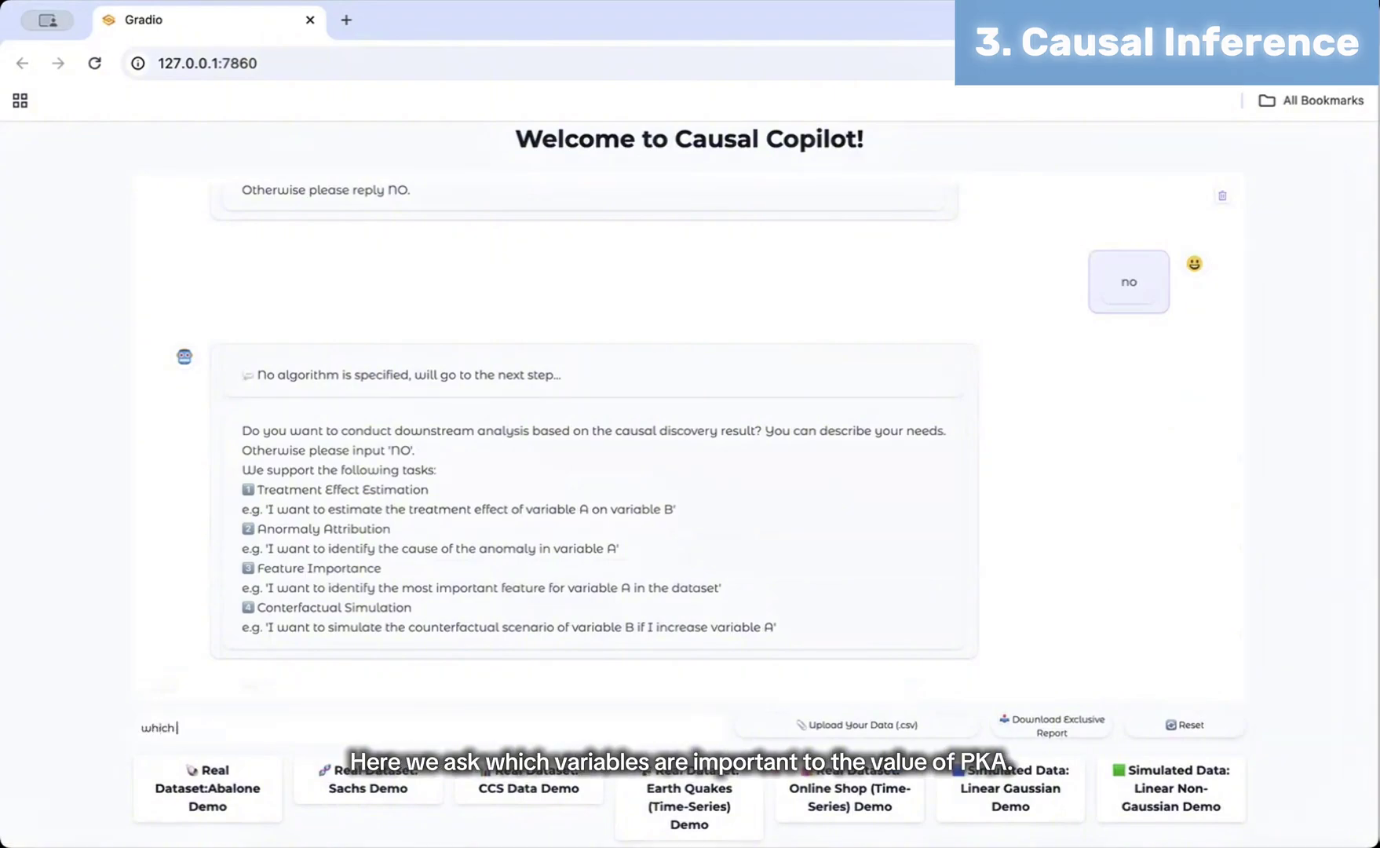
type(" variables are important to PKA")
key("Return")
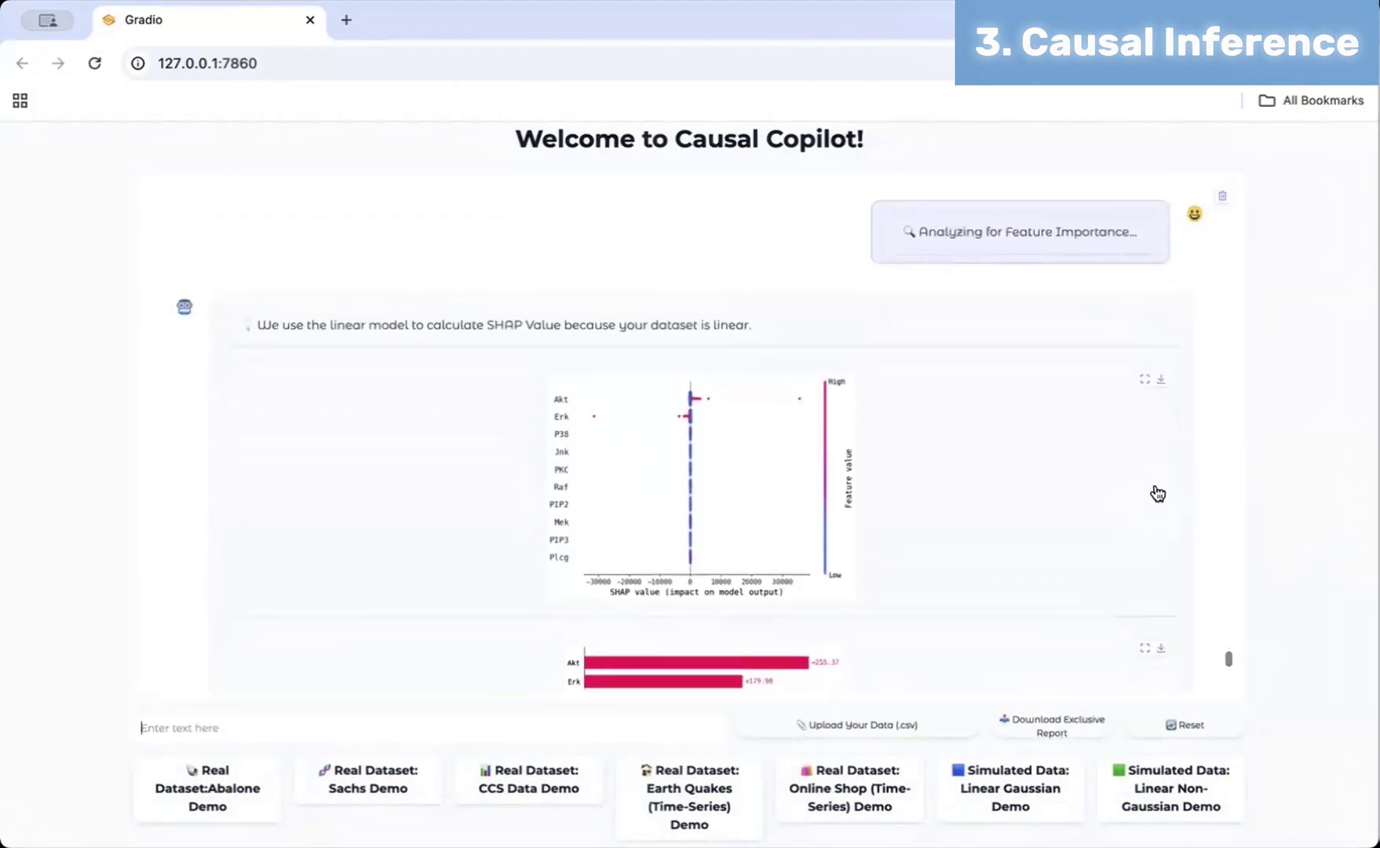
scroll(1148, 553, "down", 7)
Ask which method is used and whether Akt has a positive effect on PKA
type("which method do you use")
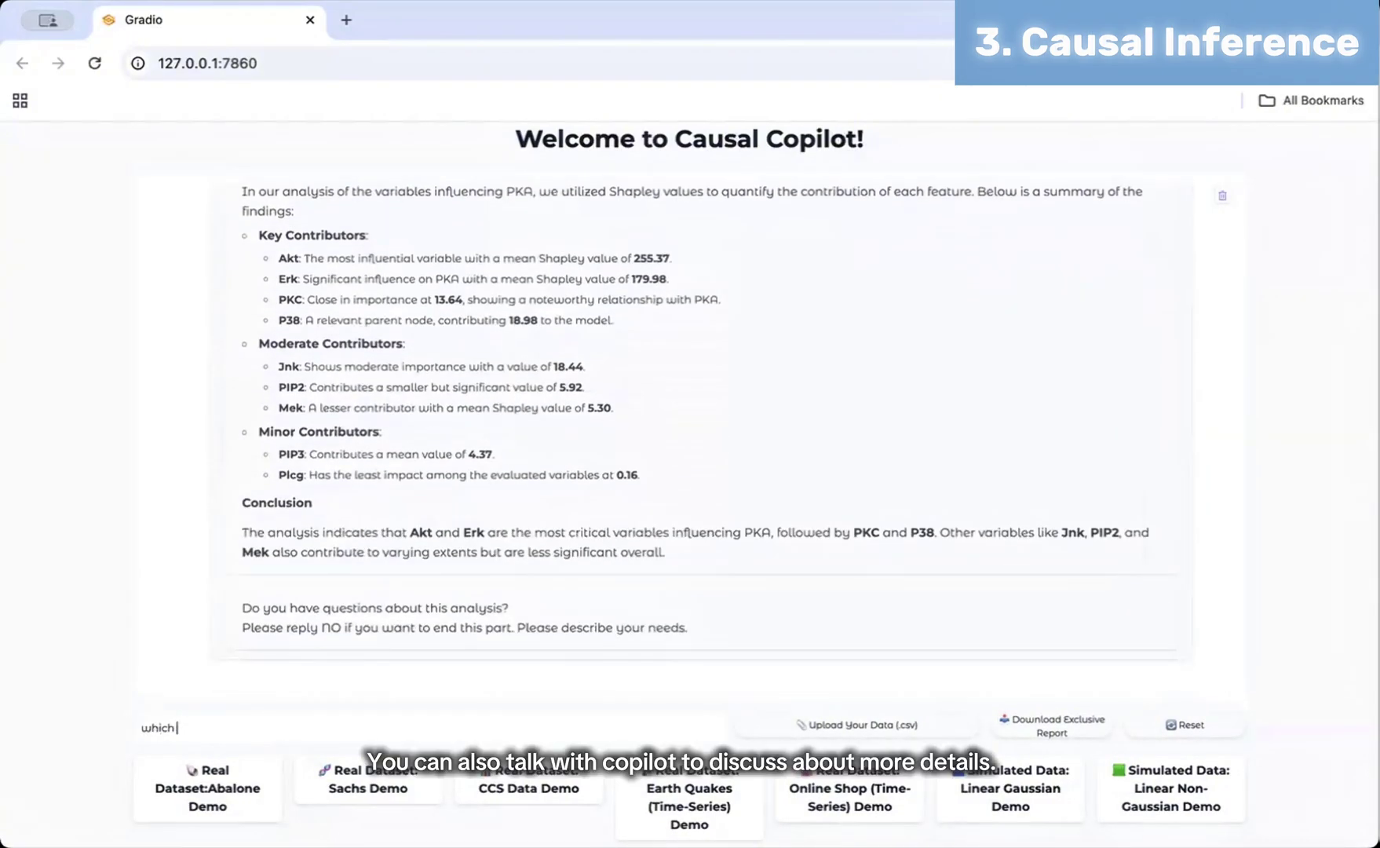
key("Return")
type("does the")
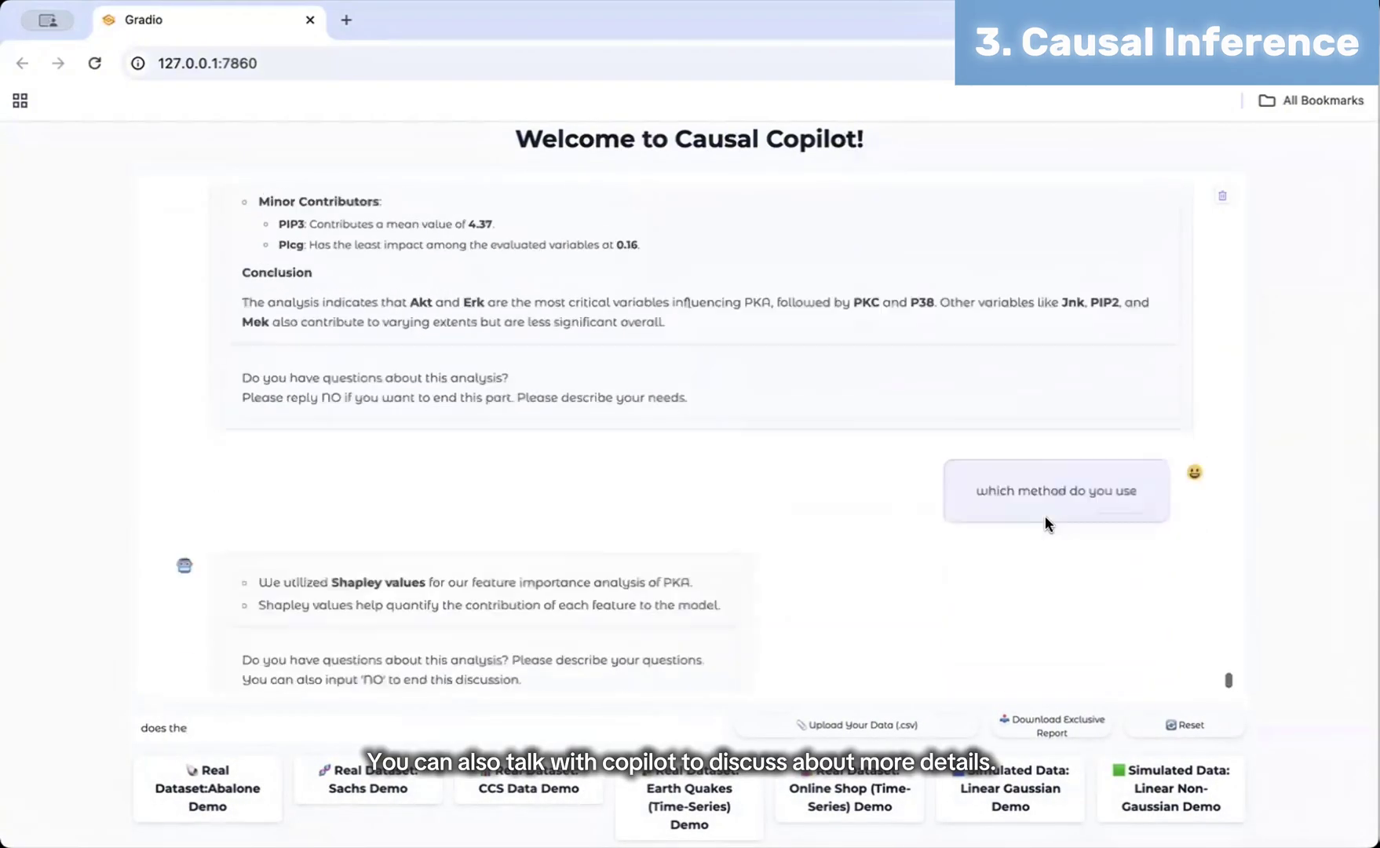
type(" Akt have a positive effect on PKA?")
key("Return")
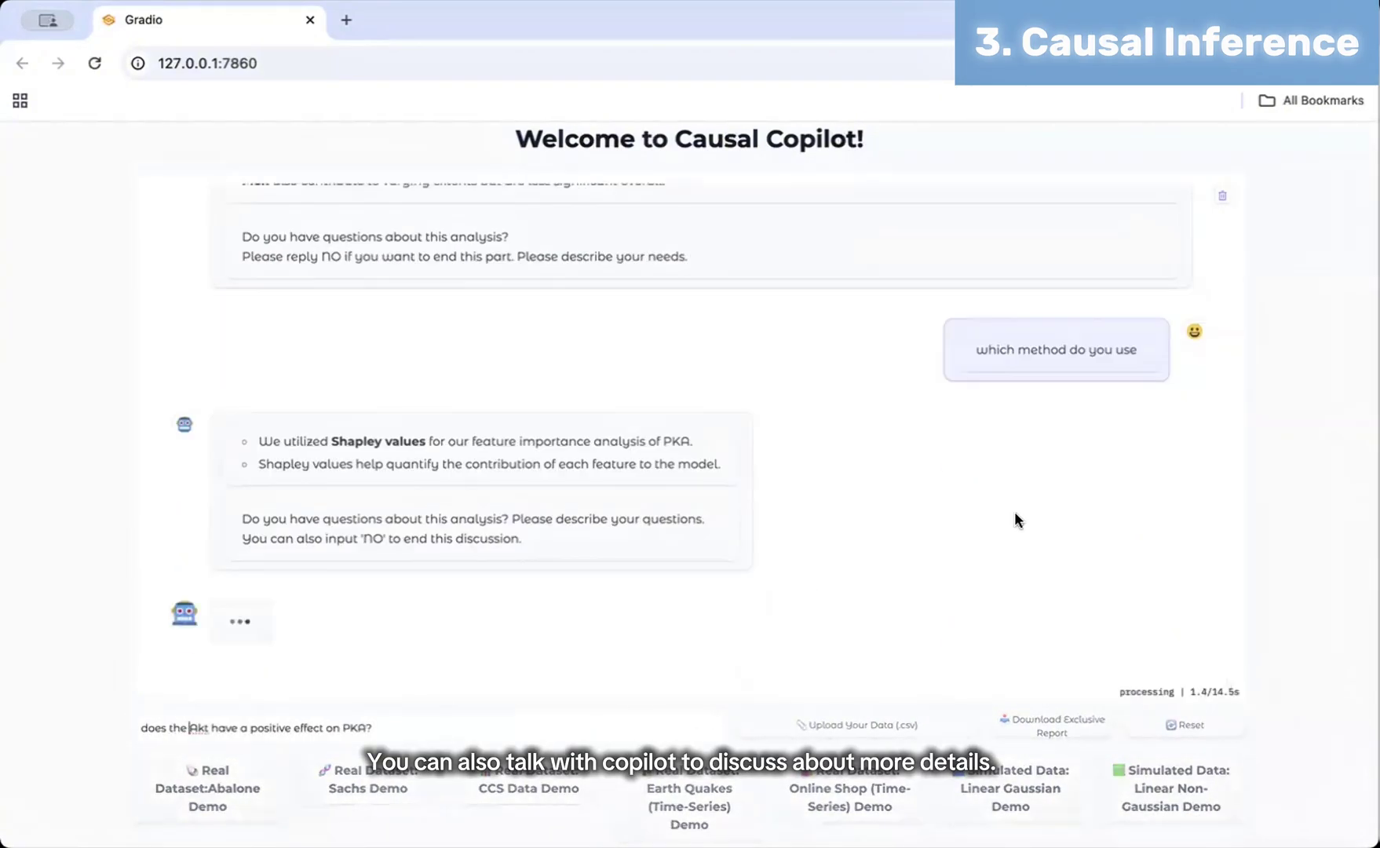
Answer NO, pick PC for the detailed report, and download the exclusive report
type("NO")
key("Return")
type("PC")
key("Return")
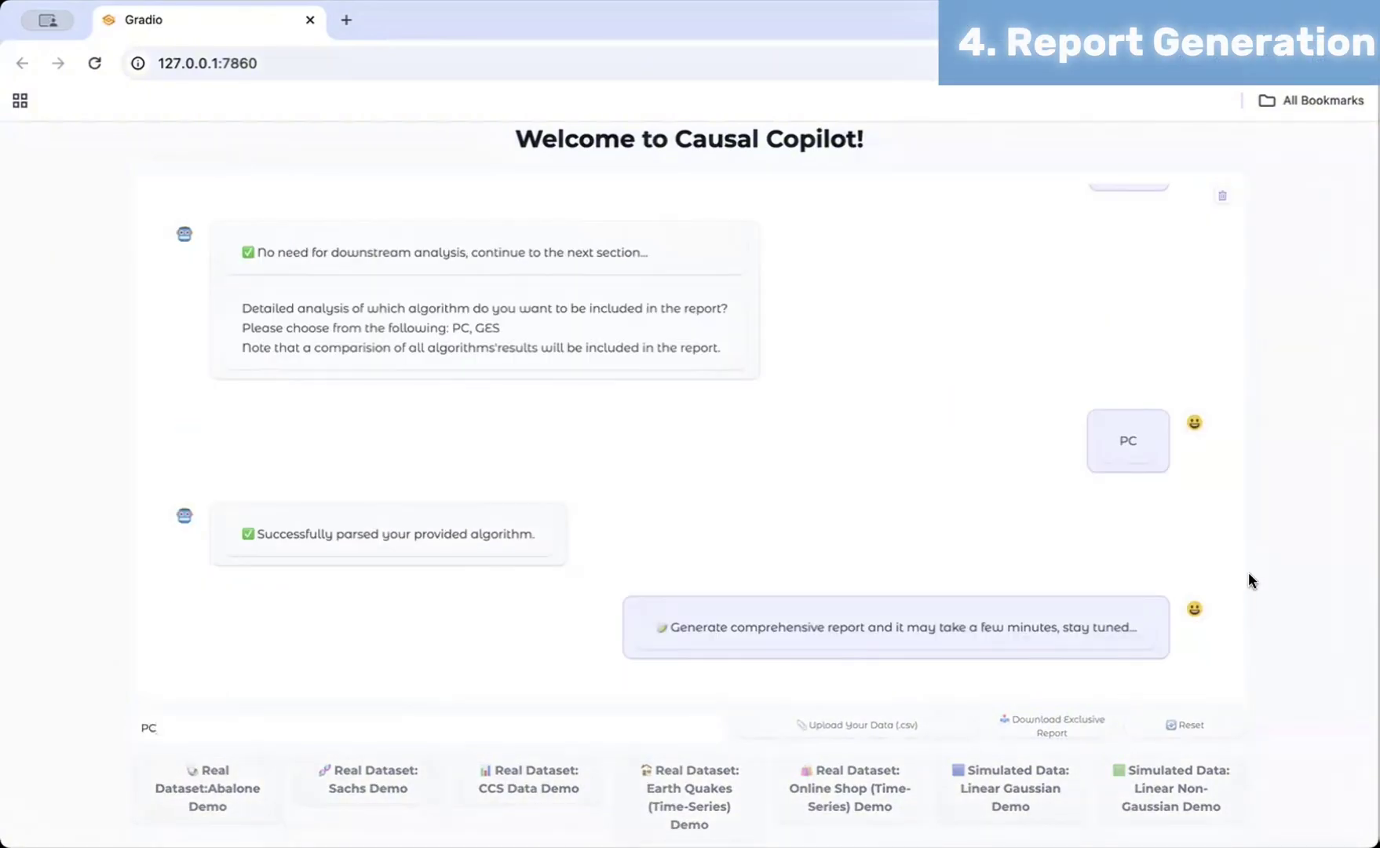
left_click(1051, 736)
Scroll the 'Causal Discovery Report on Sachs' PDF down to page 11 of 11
scroll(1186, 549, "down", 5)
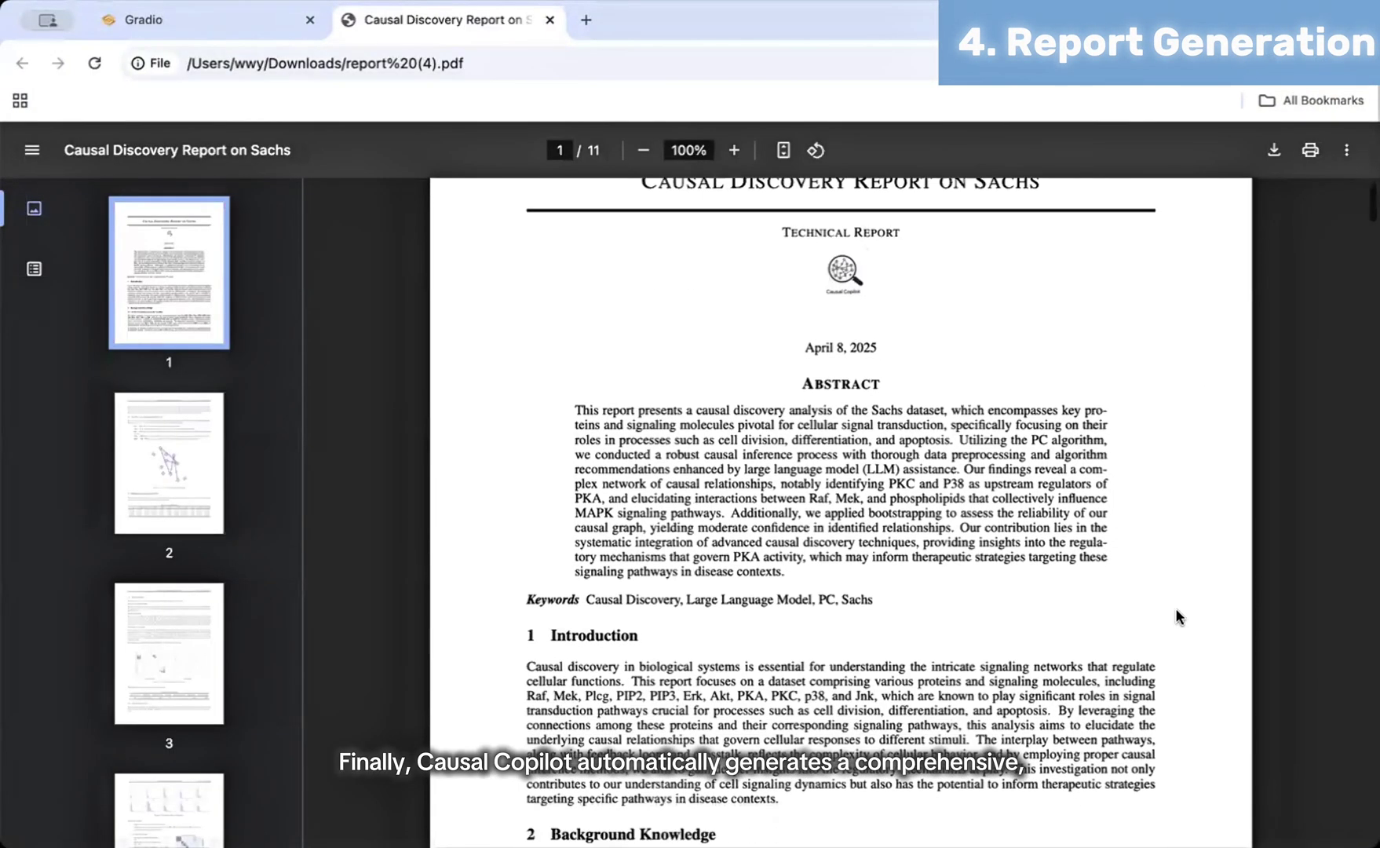
scroll(1176, 613, "down", 20)
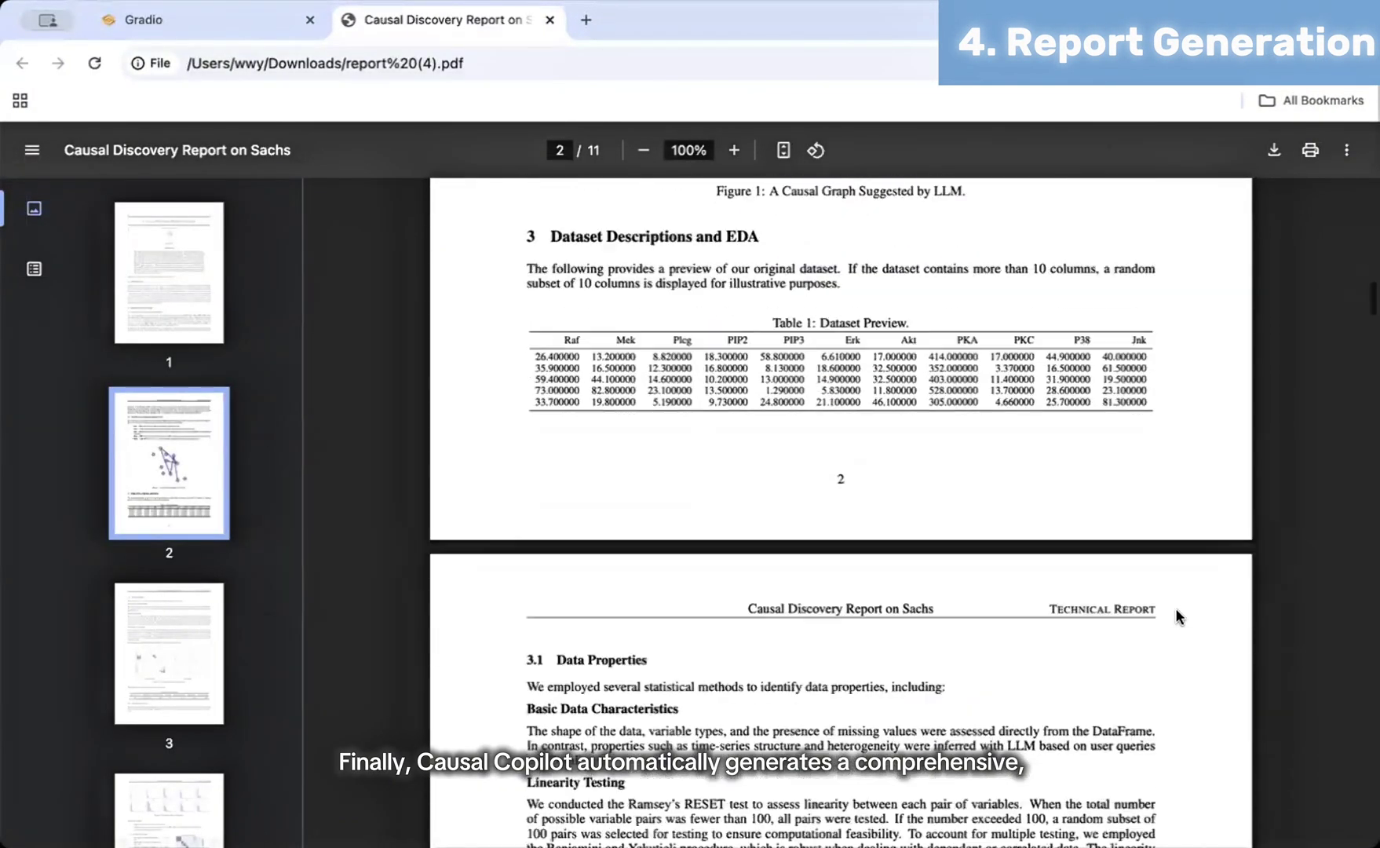
scroll(1175, 617, "down", 20)
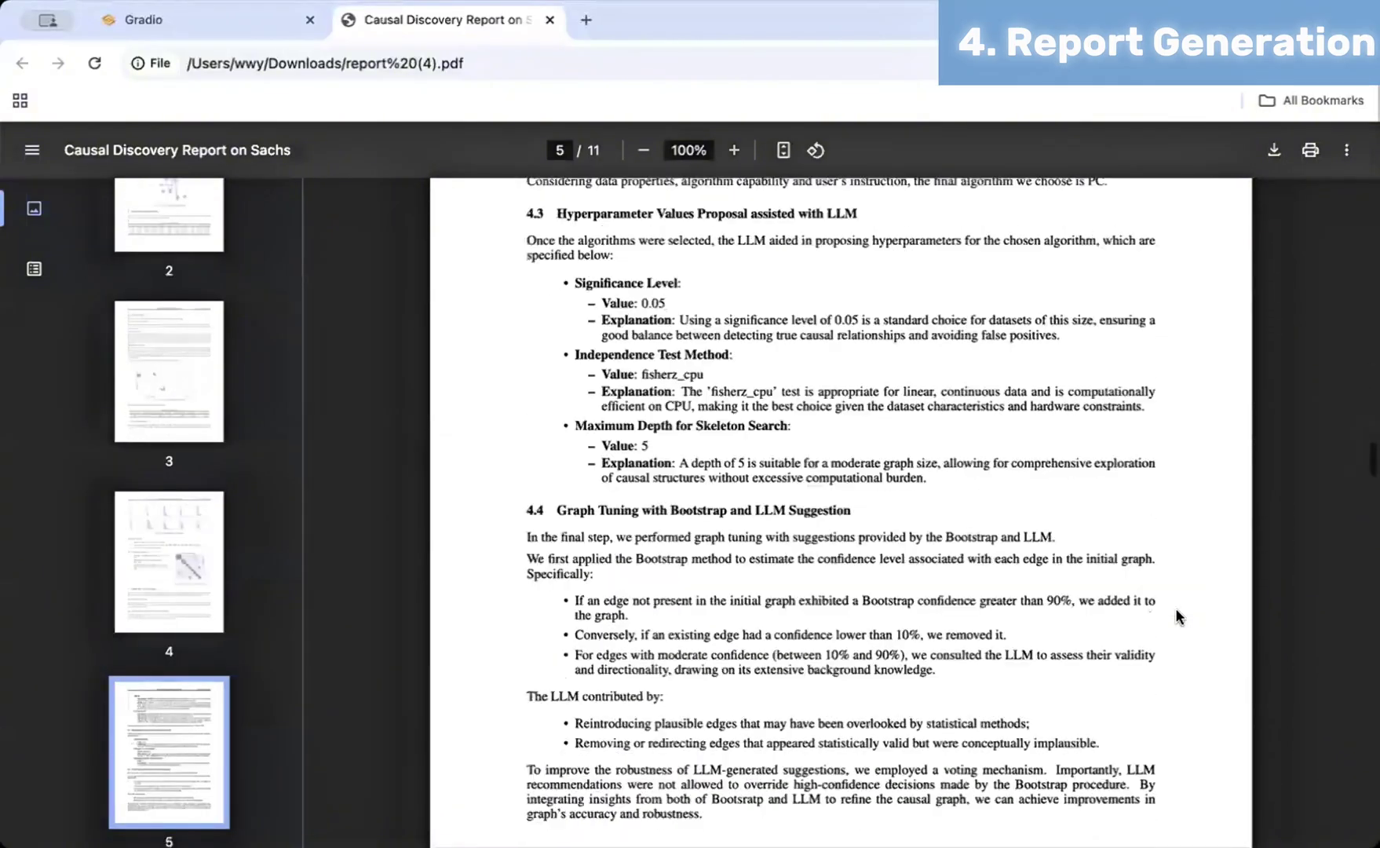
scroll(1175, 617, "down", 20)
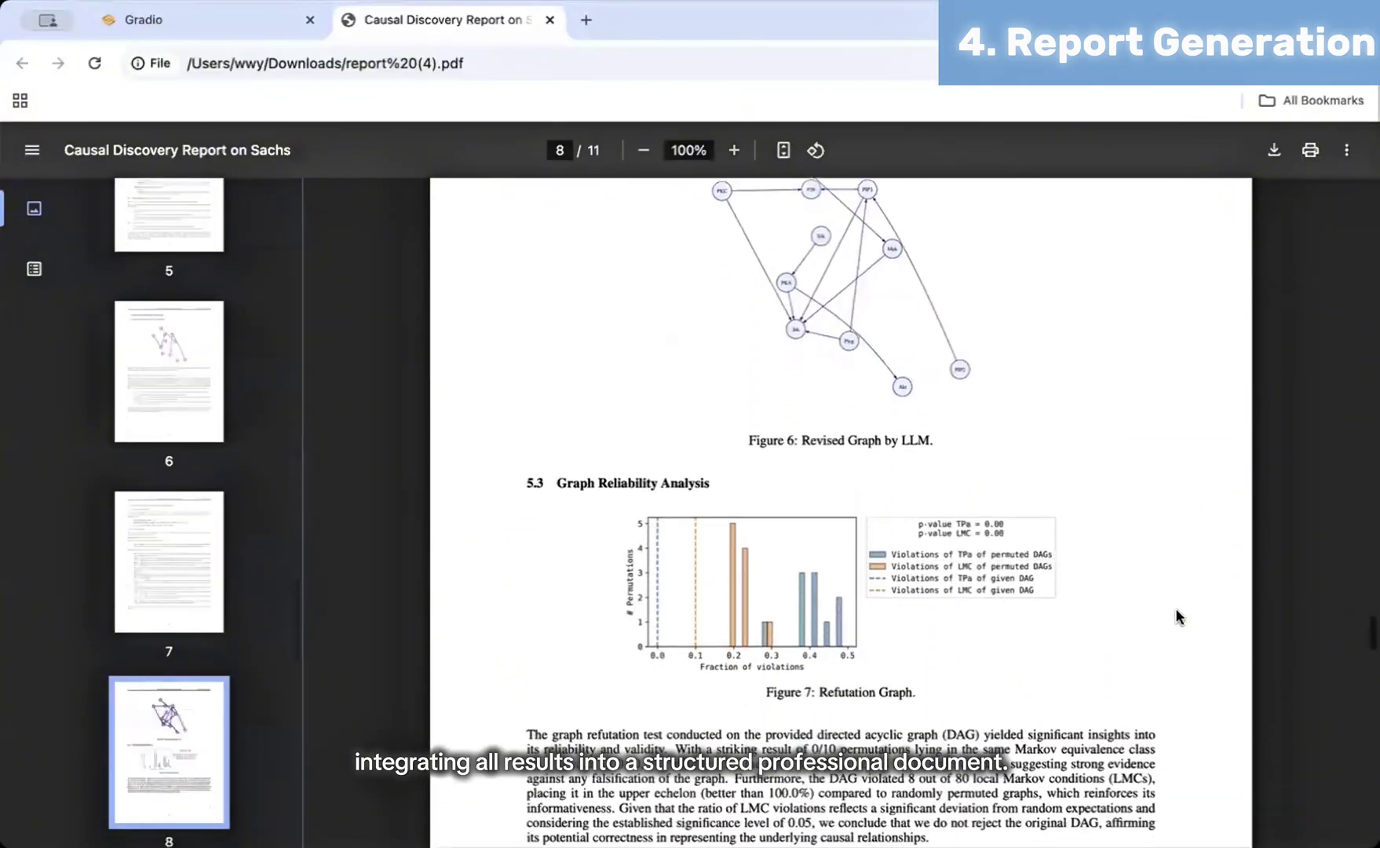
scroll(1176, 617, "down", 20)
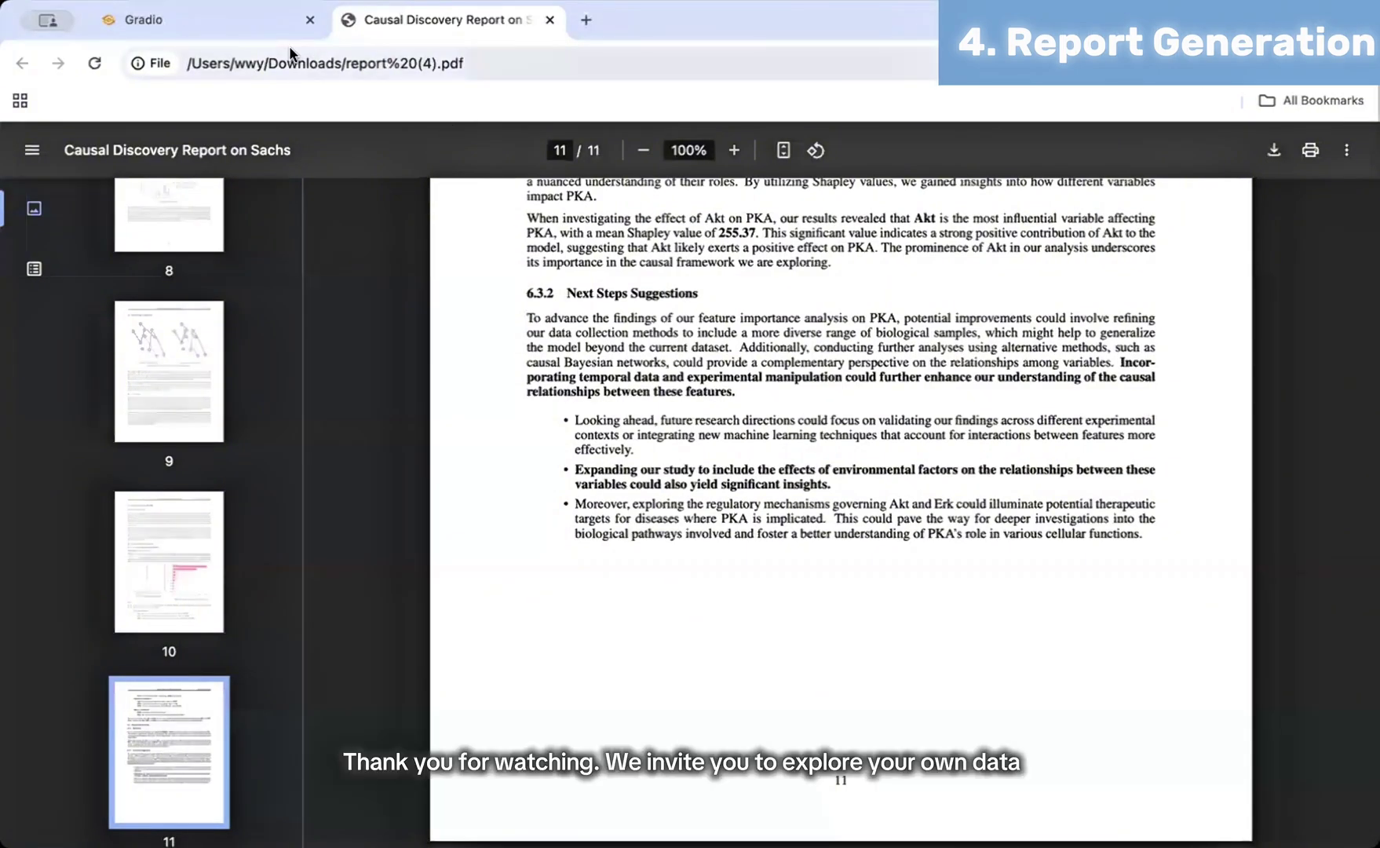
Switch back to the Gradio tab, where the chat reads 'Analysis complete!'
left_click(249, 30)
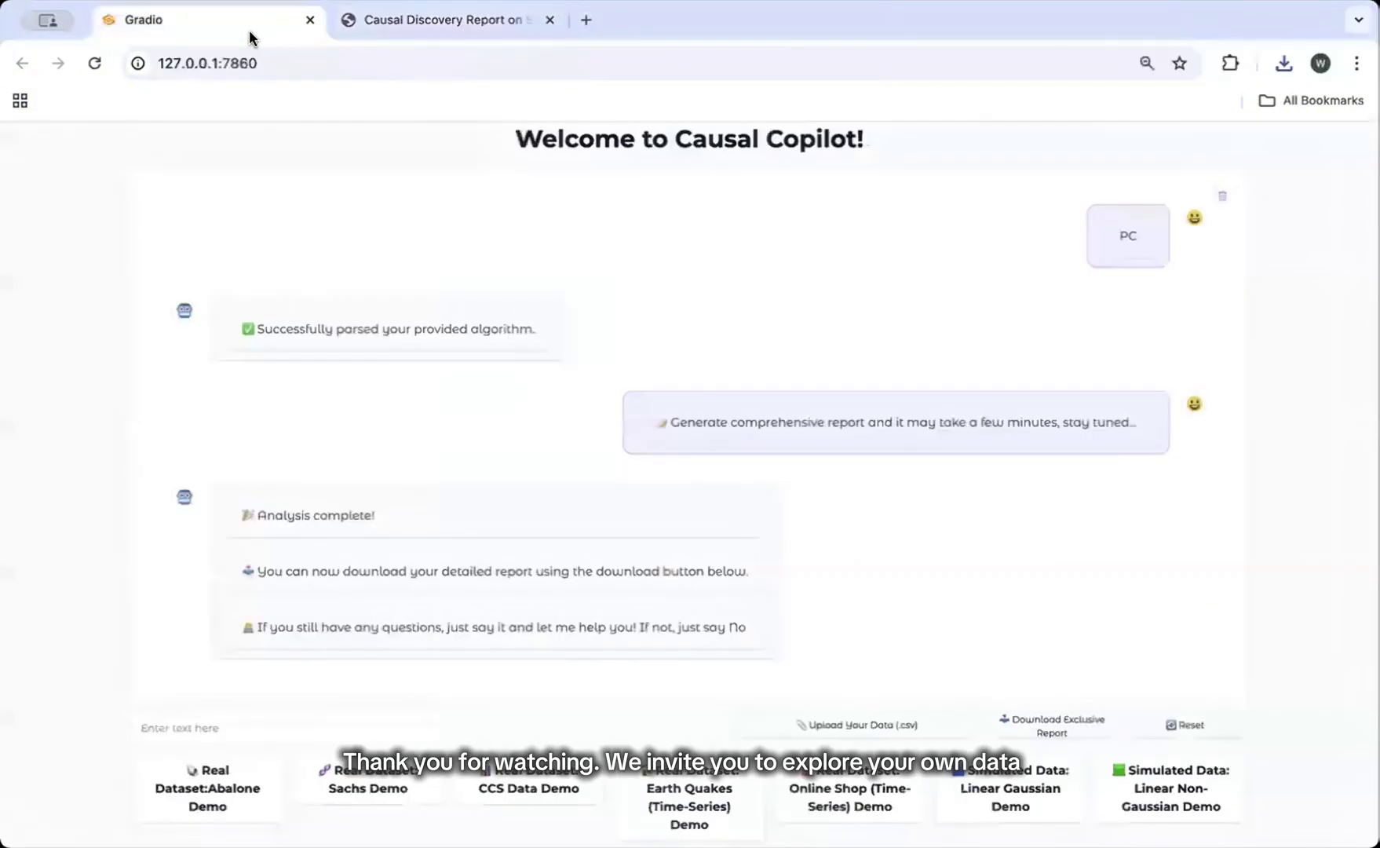